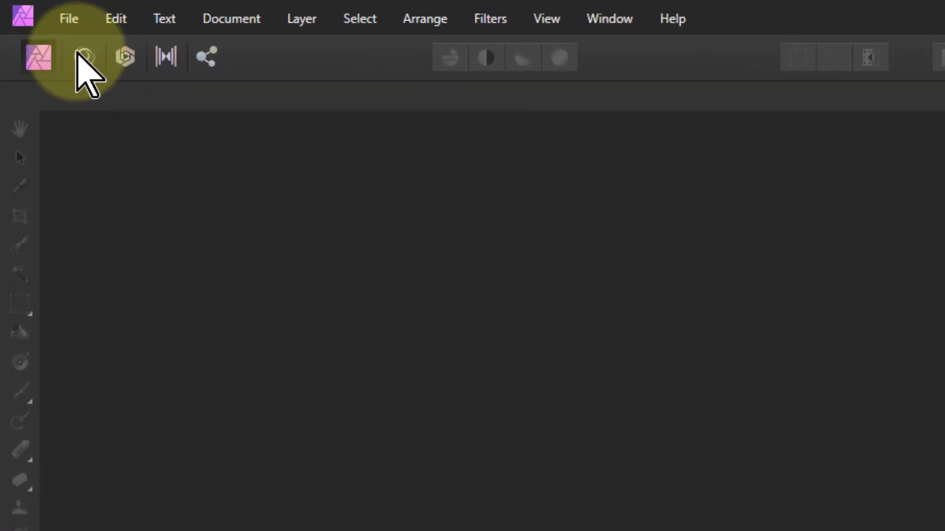
Step: Reopen _DSC9943.ARW from the recent files list into the Develop Persona
click(69, 20)
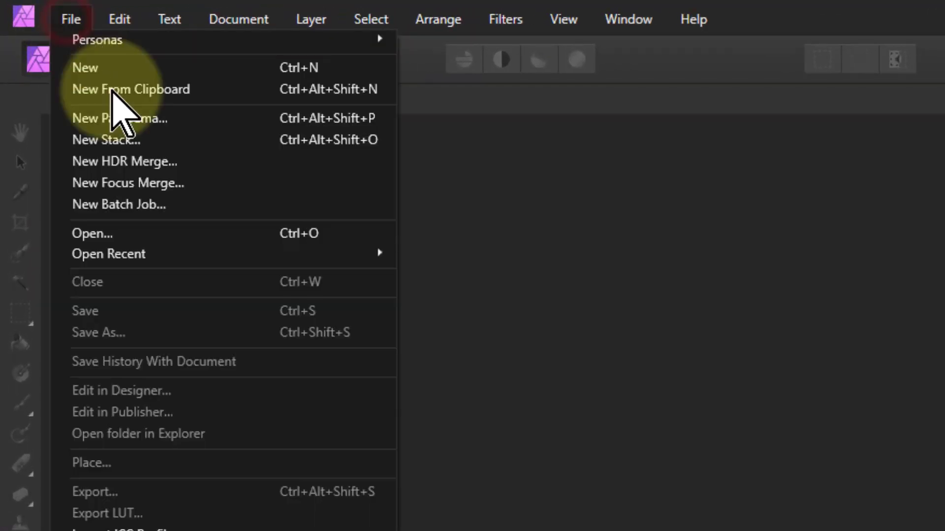
mouse_move(254, 252)
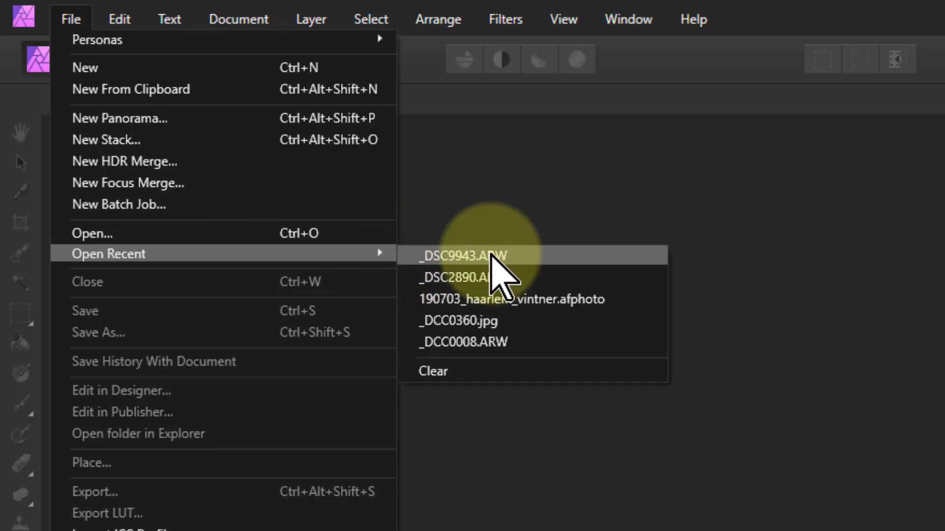
click(487, 256)
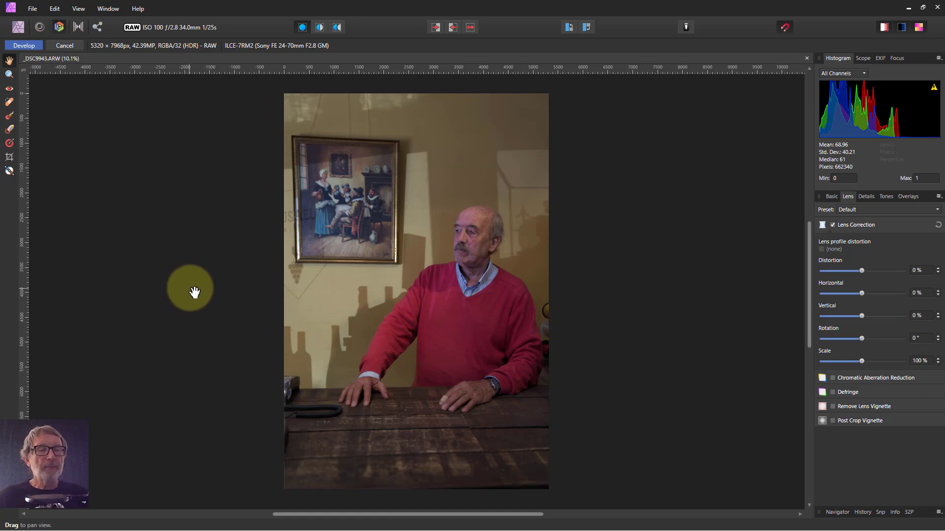
Step: Show the Basic panel with its exposure, blackpoint, brightness and enhance sliders
mouse_move(872, 142)
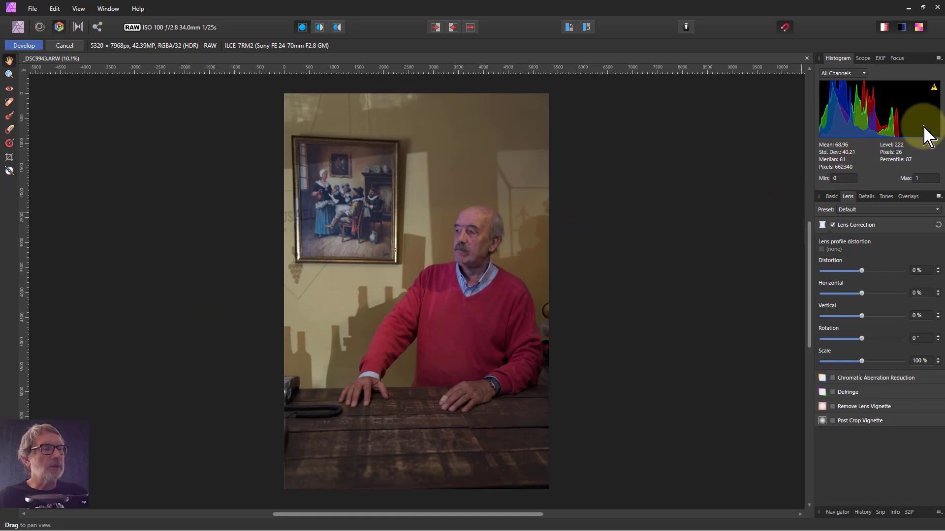
click(831, 197)
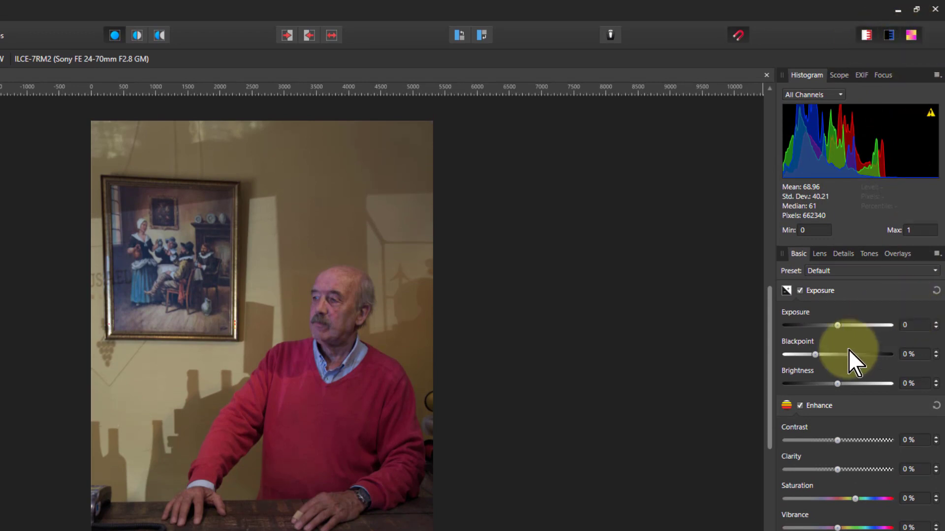
Step: Raise the portrait's exposure, briefly turning the clipped-tones and highlight-clipping overlays off and back on
drag(837, 330, 875, 329)
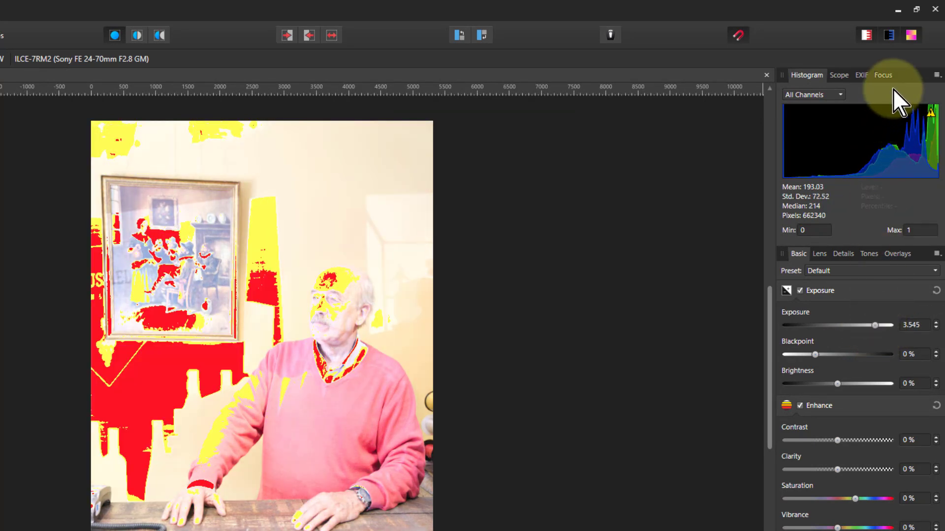
click(906, 36)
click(867, 34)
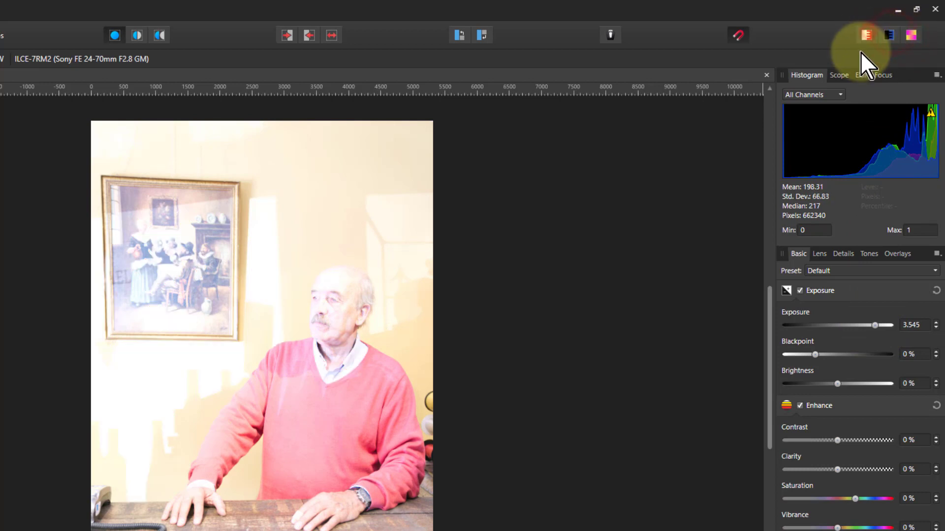
click(869, 38)
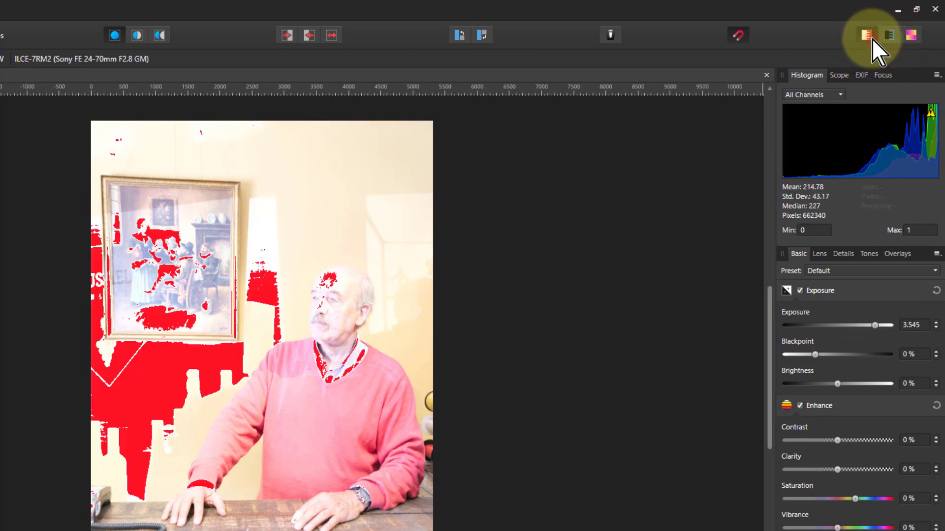
click(913, 39)
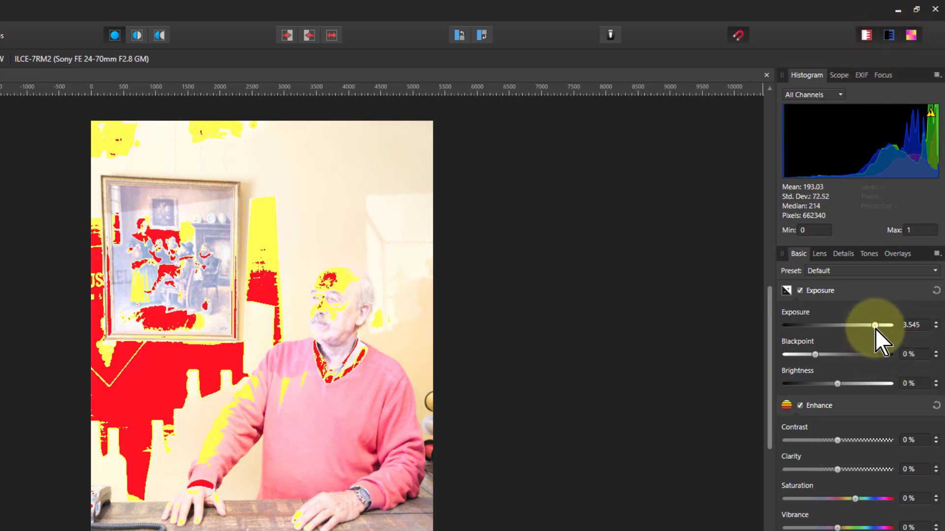
drag(873, 328, 837, 332)
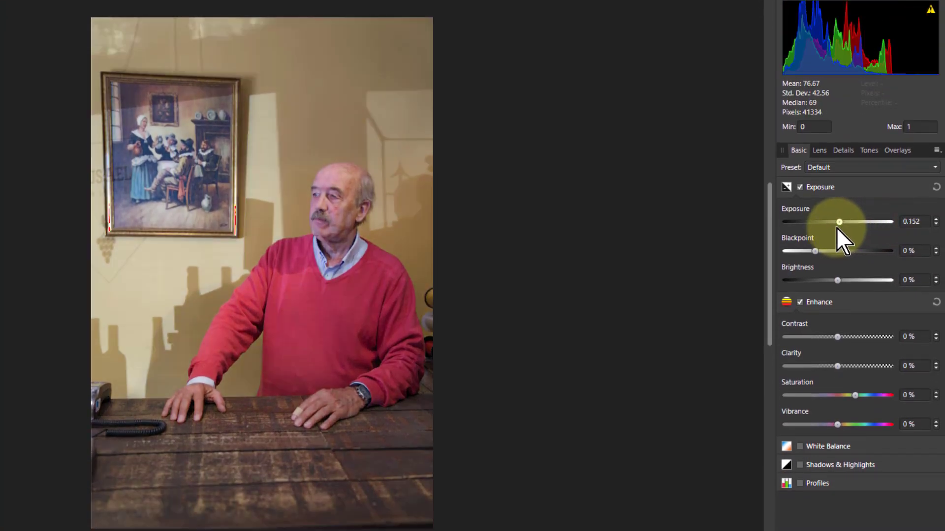
drag(836, 228, 850, 230)
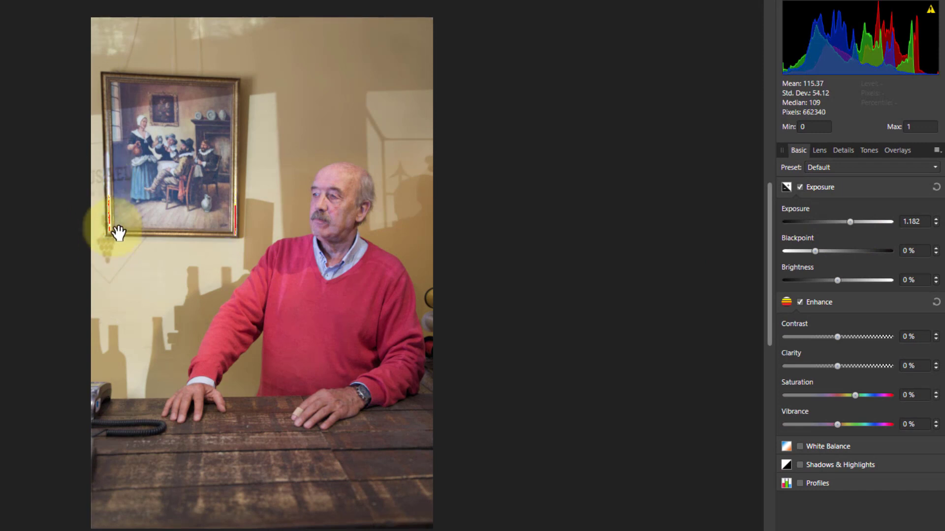
Step: Enable Shadows & Highlights, set Highlights to -90%, and fit the photo in view
scroll(100, 211, up, 5)
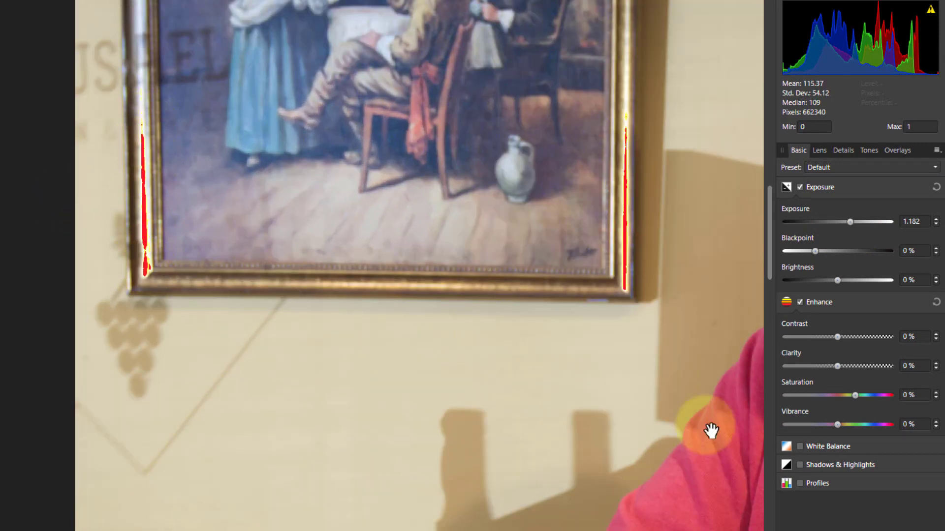
click(800, 465)
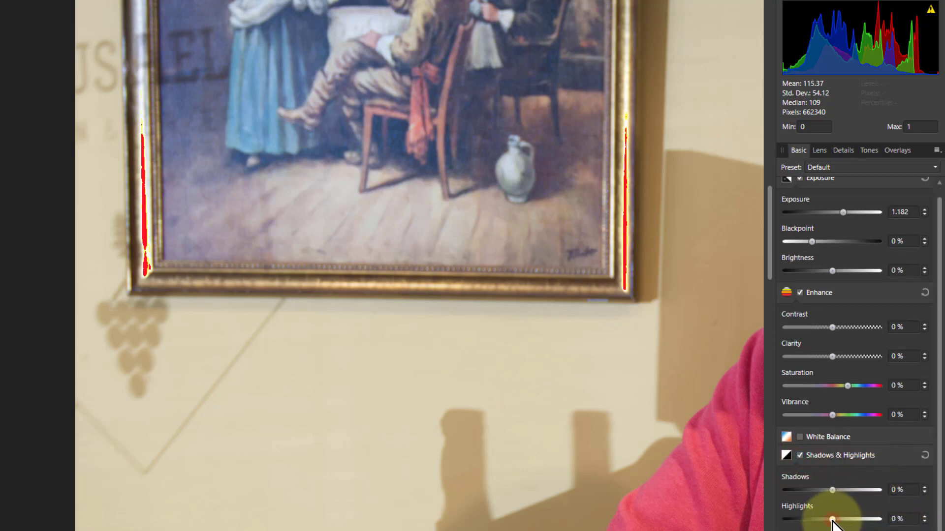
drag(832, 521, 789, 521)
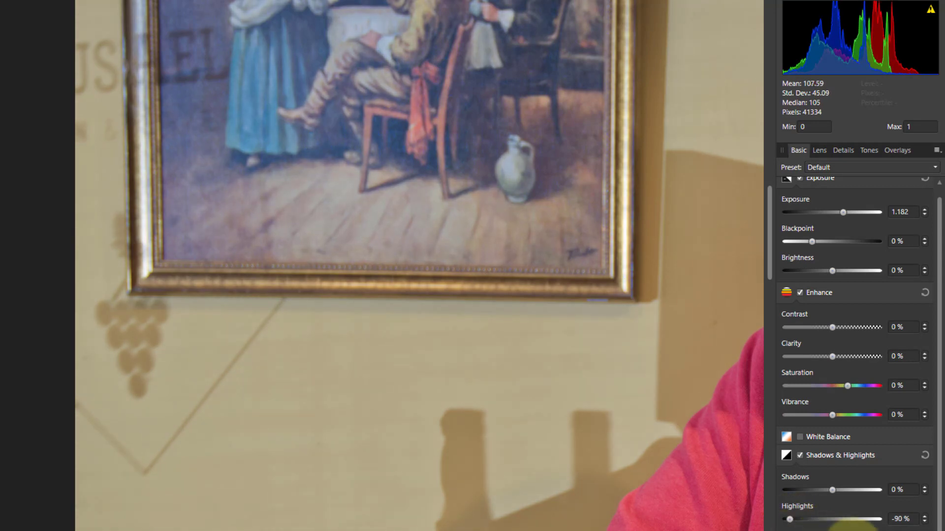
key(ctrl+0)
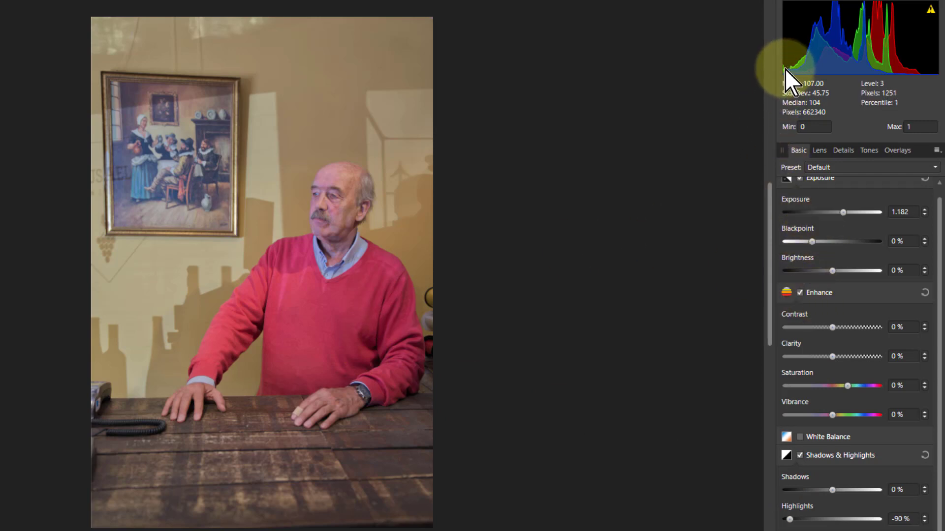
Step: Set blackpoint to 4% and exposure to 1.19, then show the Lens settings
drag(811, 241, 827, 246)
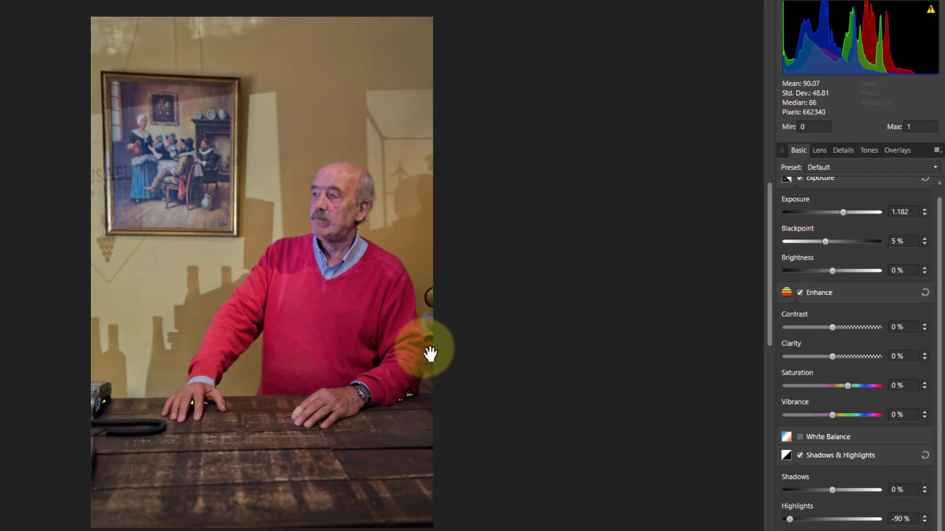
mouse_move(794, 29)
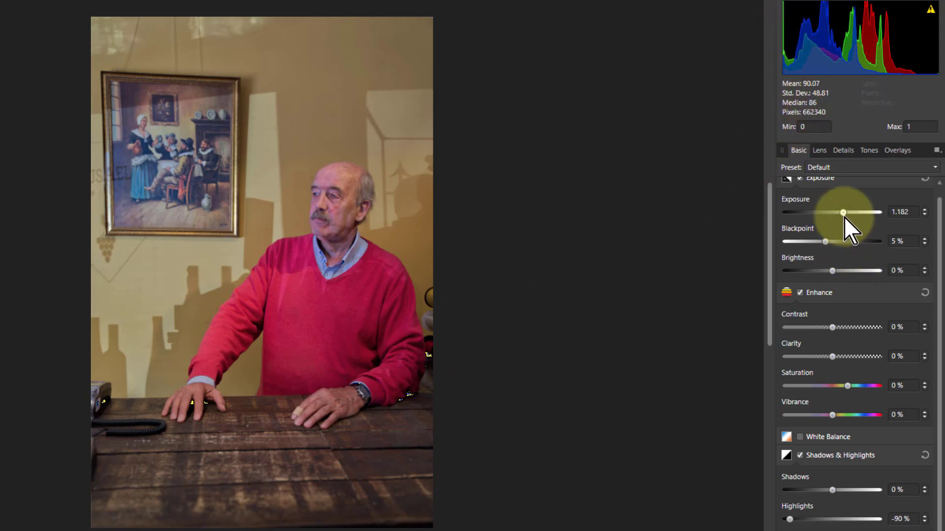
drag(844, 217, 823, 244)
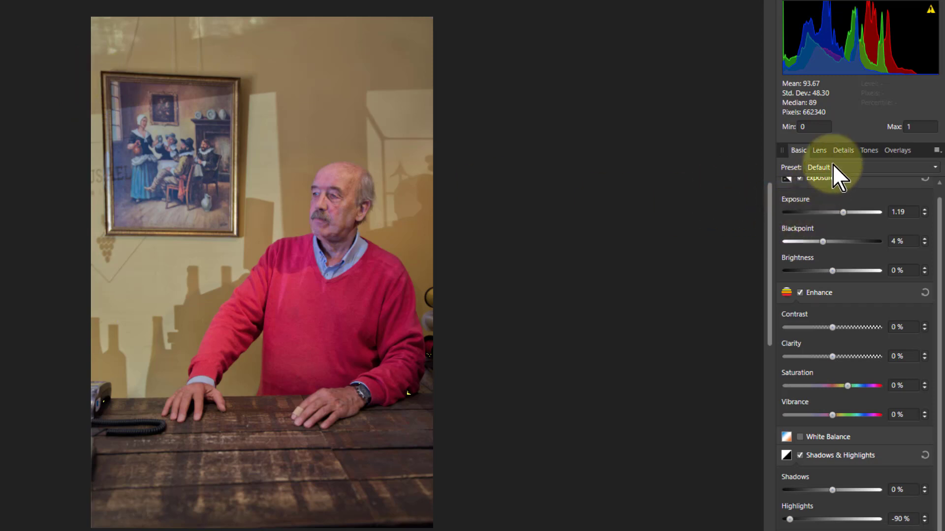
click(825, 151)
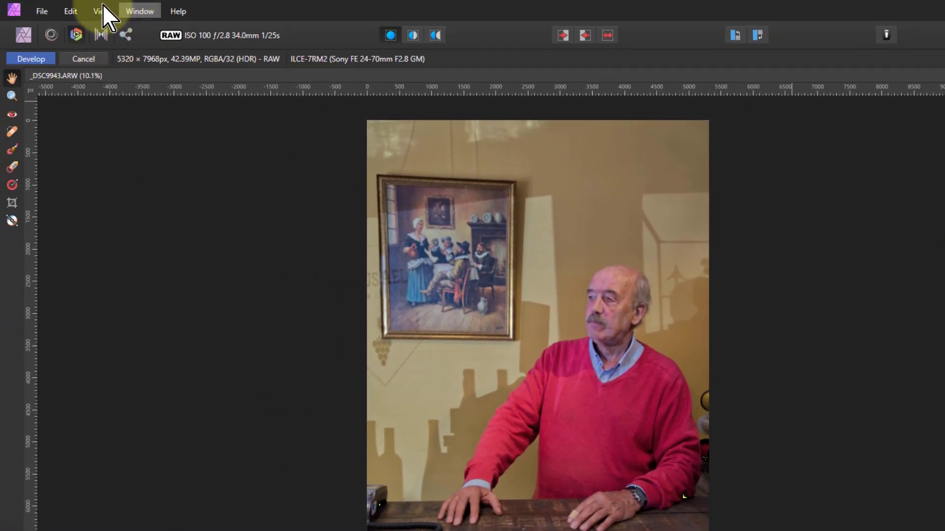
Step: Show a grid over the RAW portrait via View > Show Grid
click(102, 5)
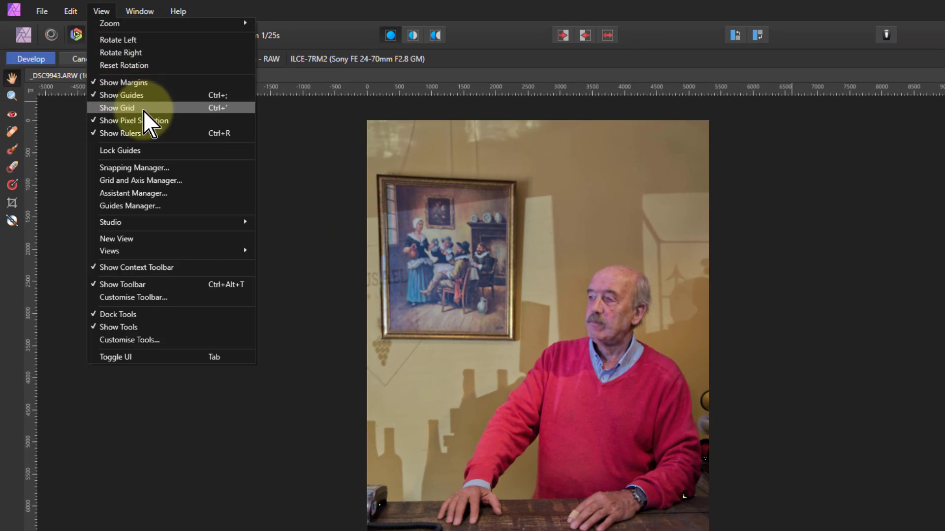
click(220, 111)
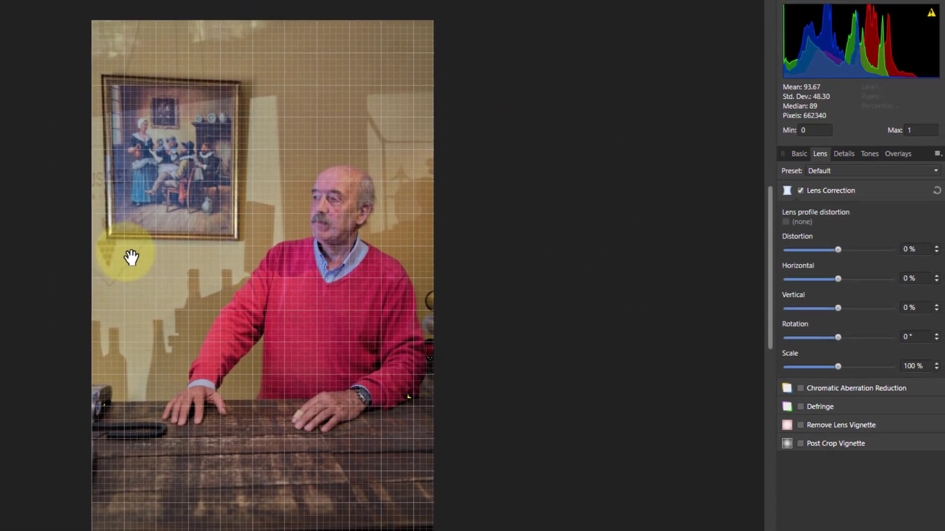
scroll(127, 74, up, 4)
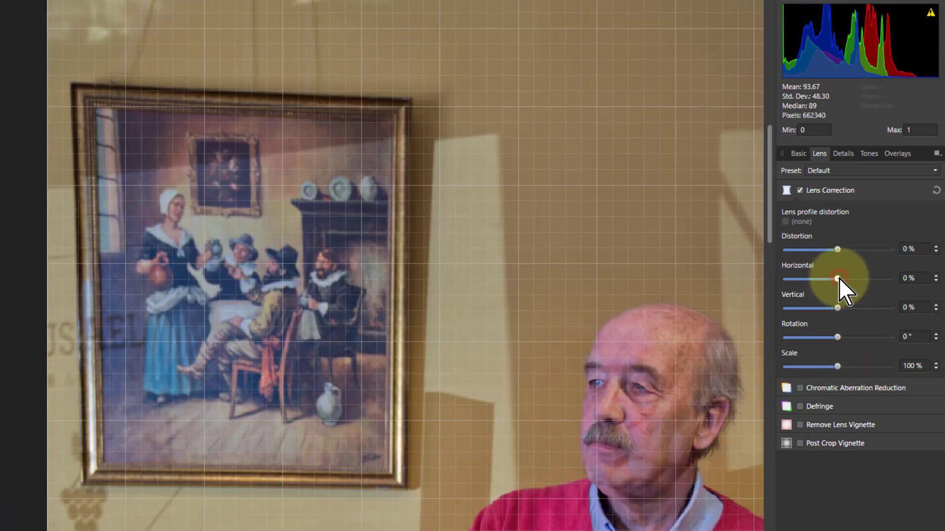
Step: Apply 19% horizontal and 13% vertical lens correction, then fit the photo in view
drag(838, 278, 848, 279)
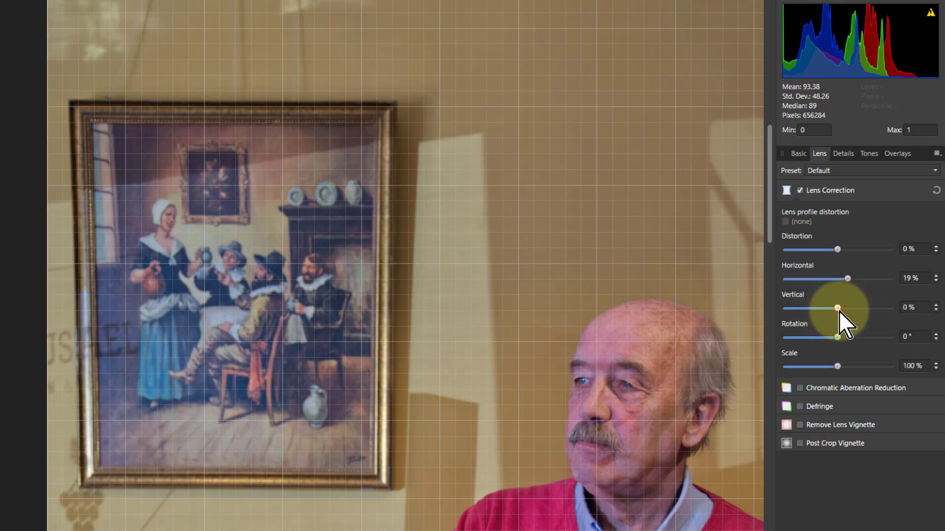
drag(838, 311, 844, 311)
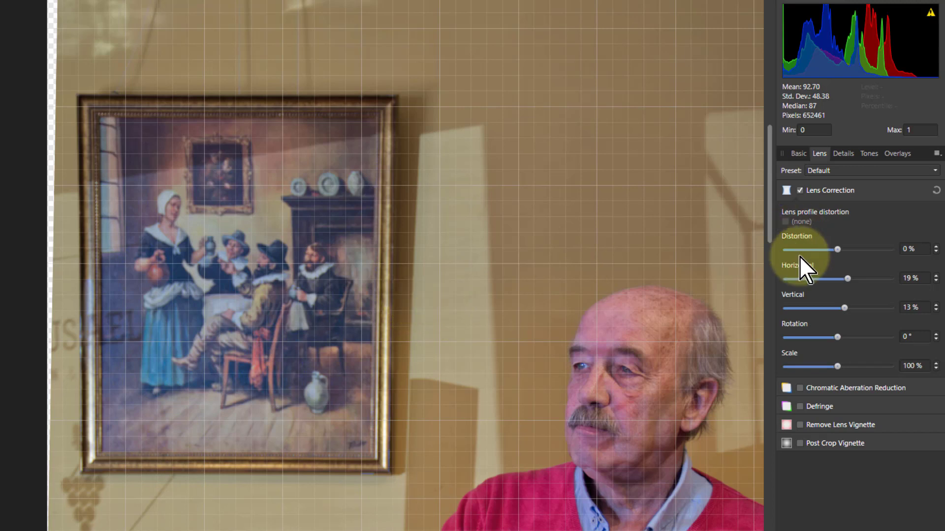
key(ctrl+0)
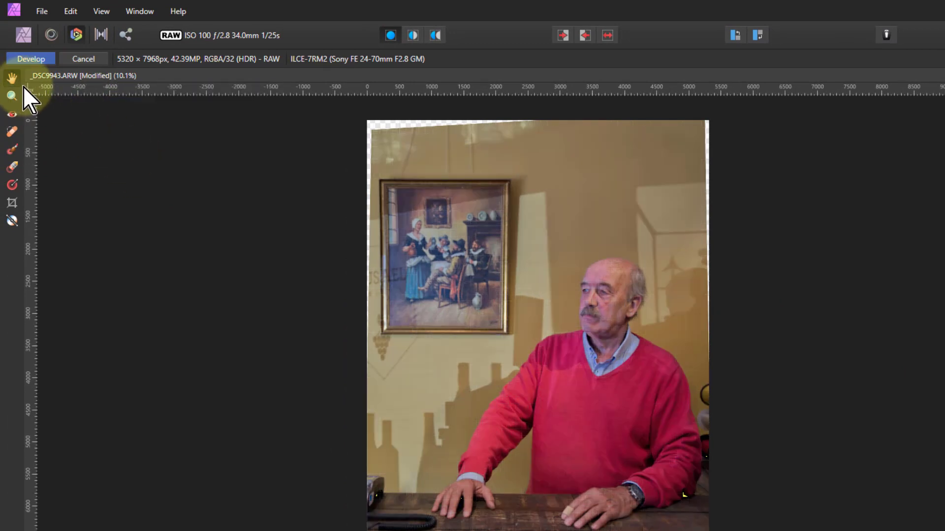
Step: Develop the RAW portrait into the Photo Persona as a 16-bit RGBA image
click(28, 60)
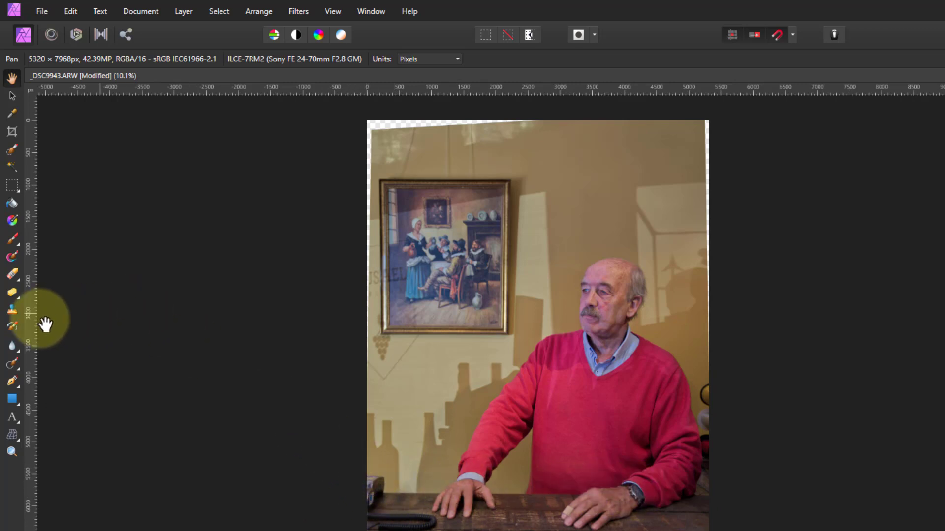
Step: Mesh warp the photo, nudging its lower-left edge slightly down, and apply the warp
click(12, 435)
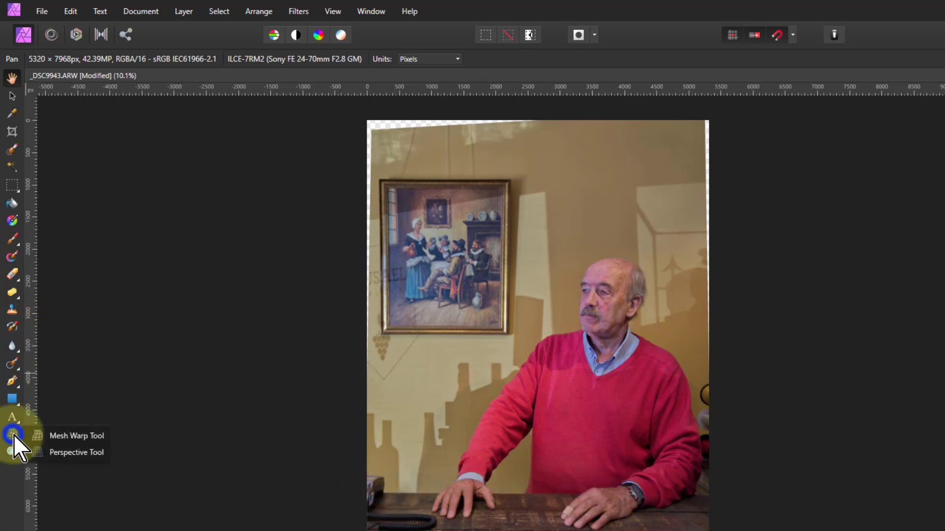
click(72, 436)
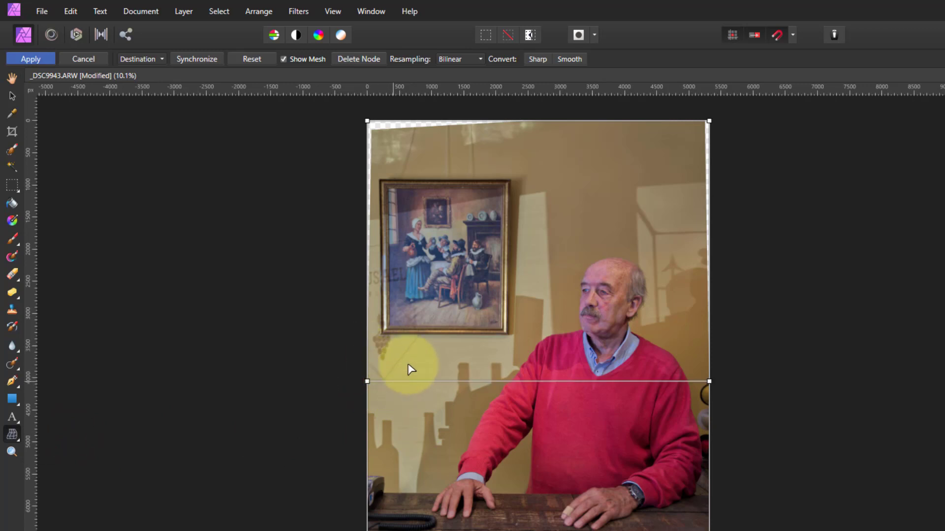
click(366, 491)
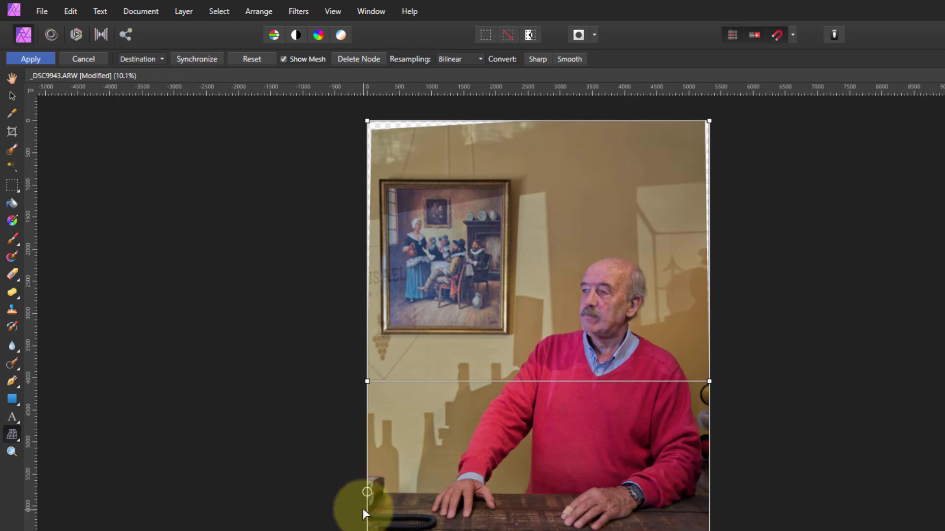
key(ctrl+apostrophe)
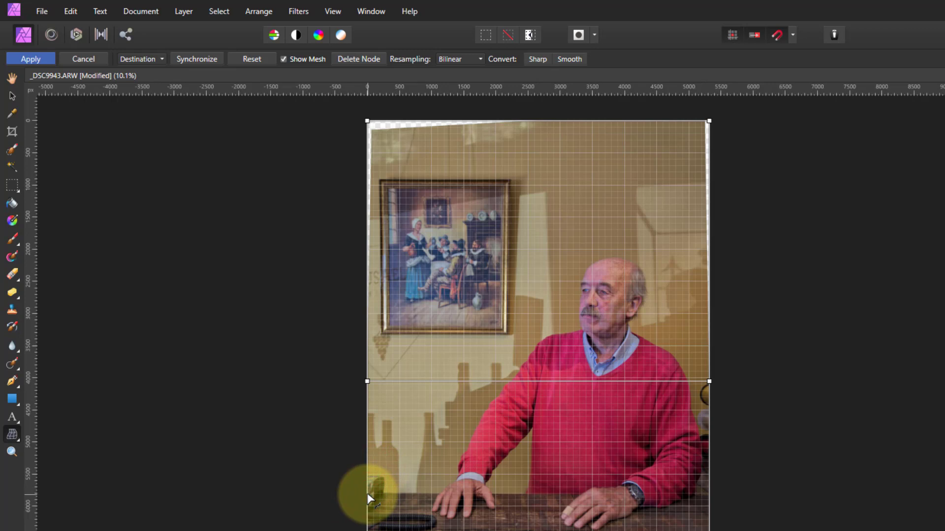
click(367, 494)
drag(368, 495, 368, 501)
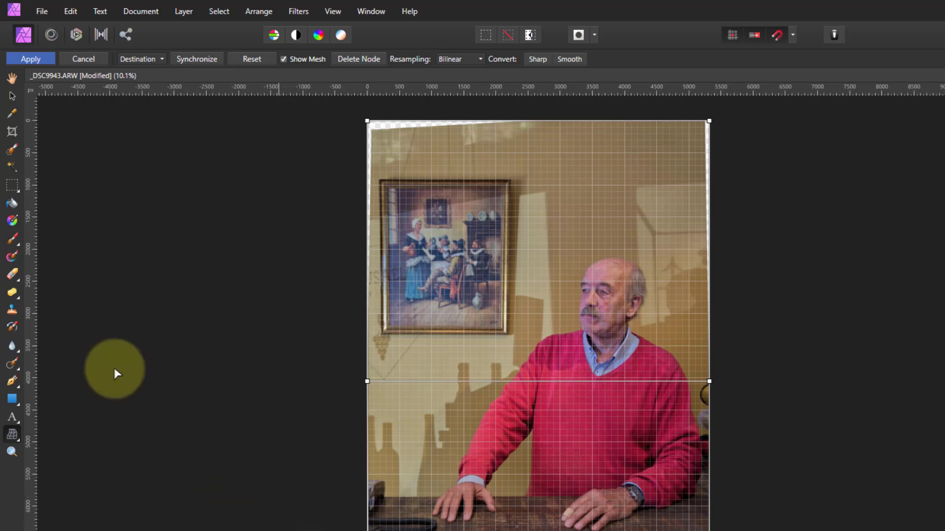
click(31, 58)
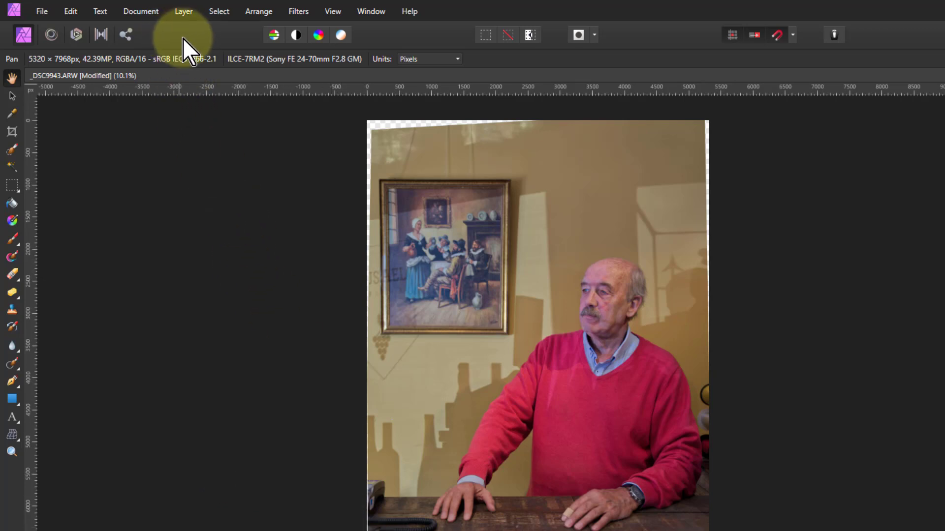
Step: Select the partially transparent edge pixels and inpaint them to fill the empty corners
click(218, 13)
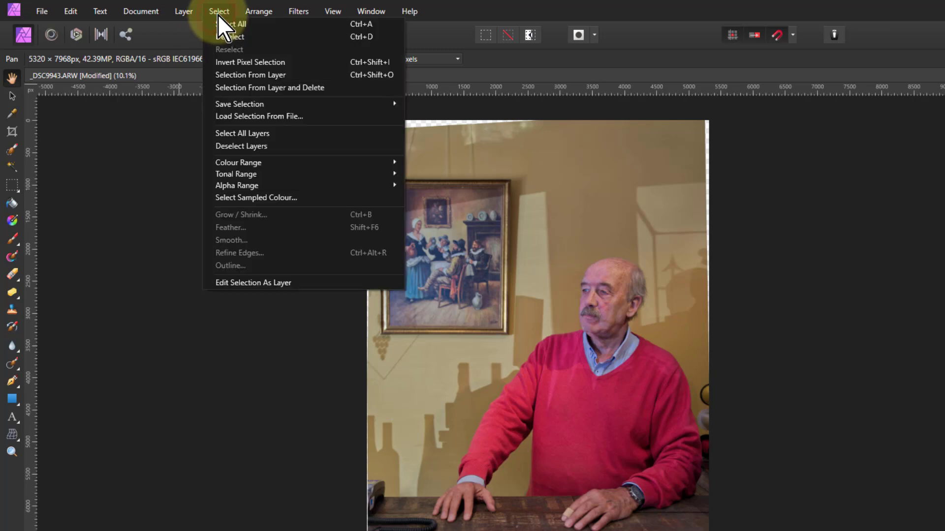
mouse_move(359, 183)
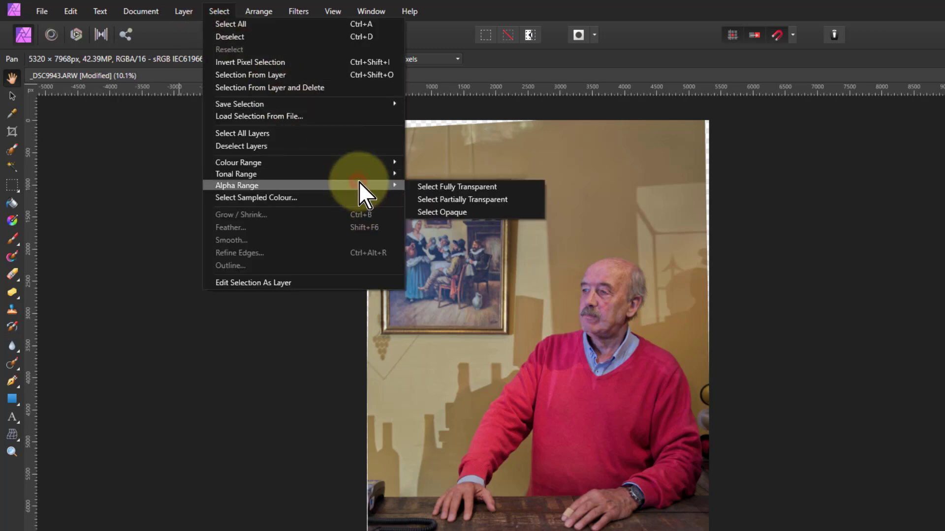
click(461, 202)
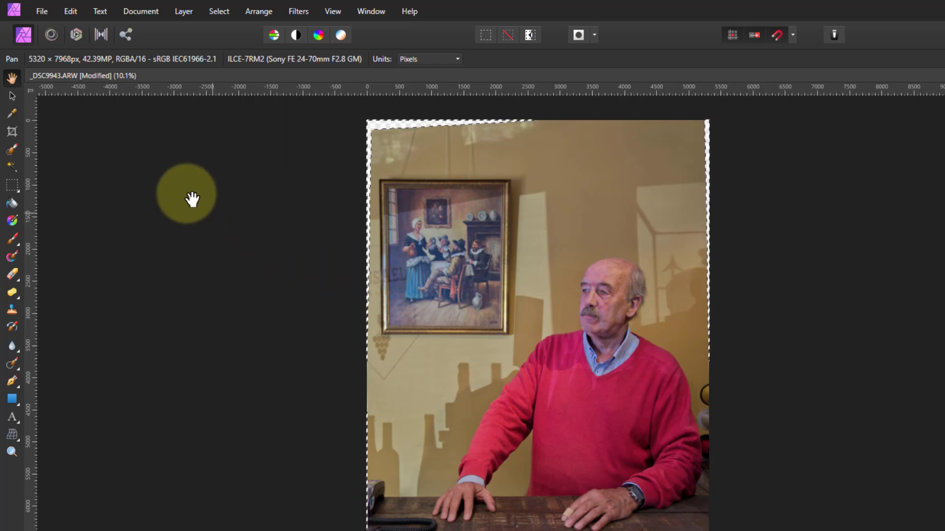
click(64, 16)
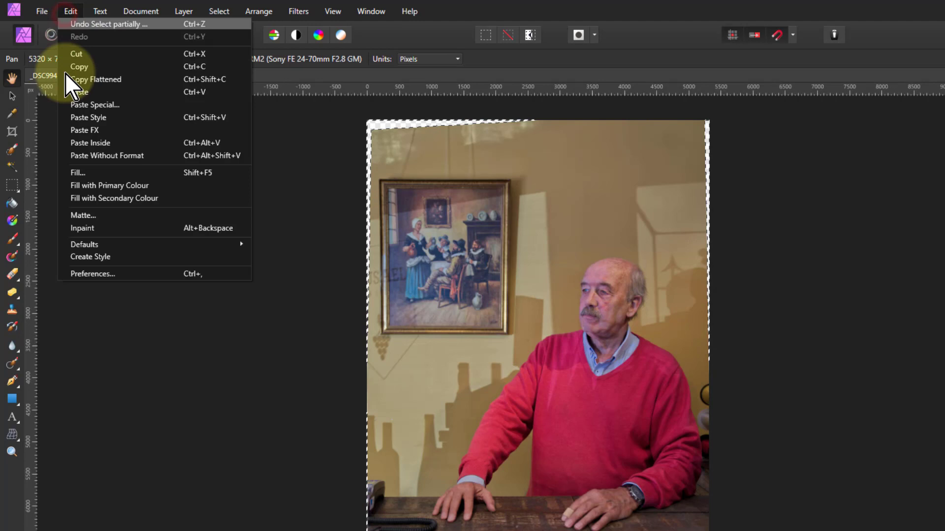
click(114, 232)
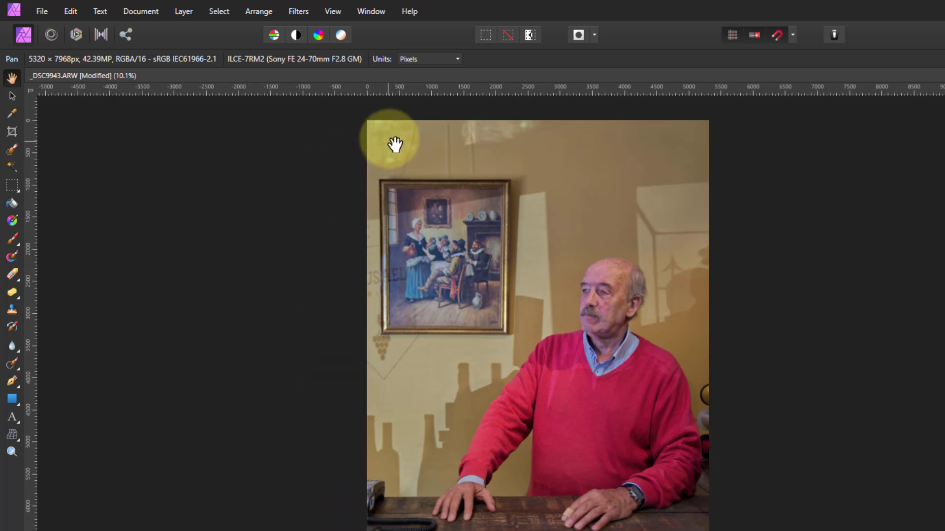
scroll(390, 126, up, 1)
scroll(376, 141, up, 4)
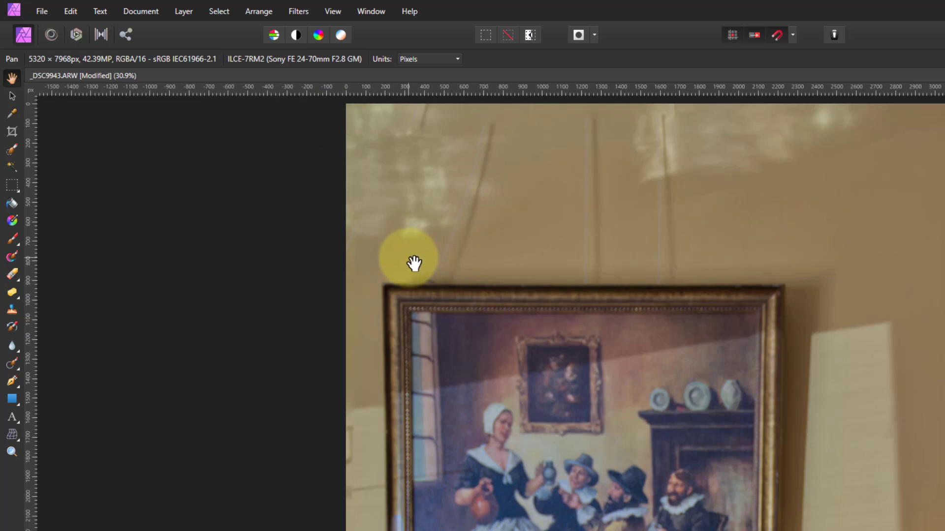
scroll(414, 263, down, 5)
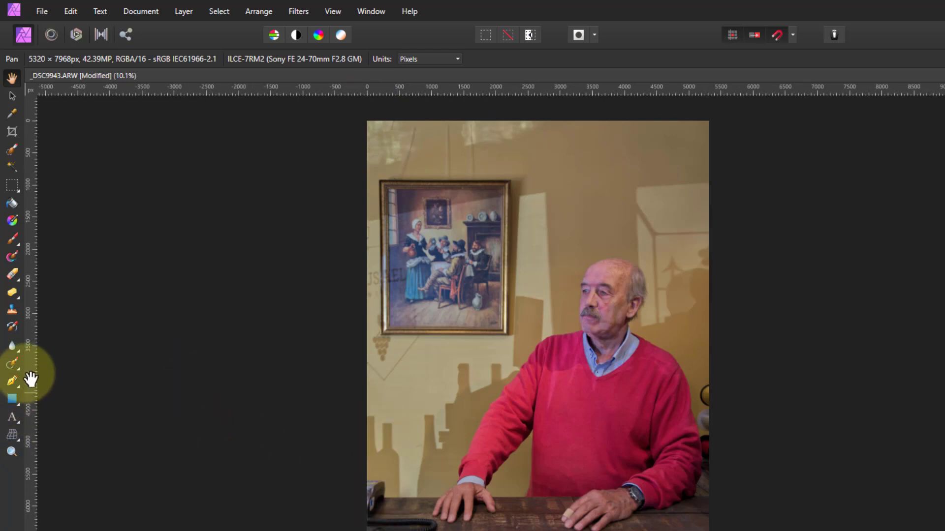
Step: Paint out the dark blob at the lower-left edge, where the wall meets the table, with the Inpainting Brush
click(13, 359)
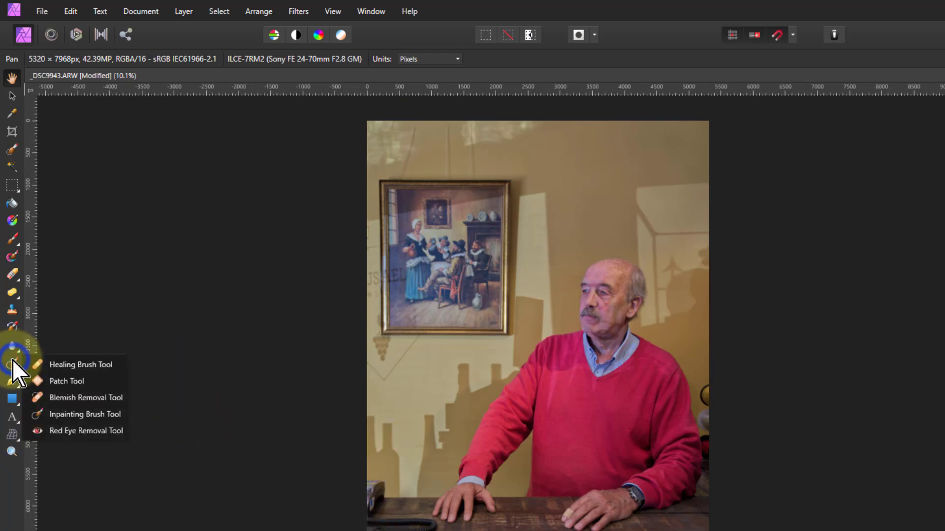
click(78, 412)
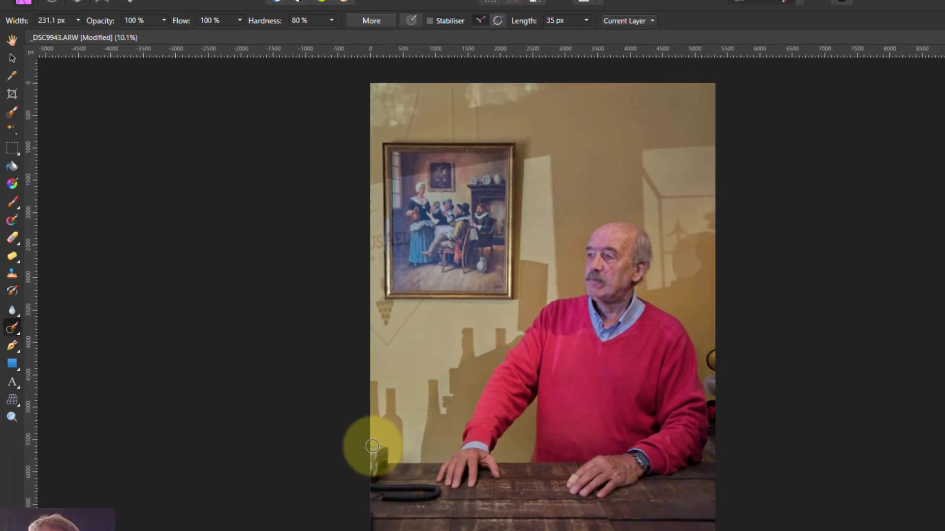
drag(369, 451, 384, 450)
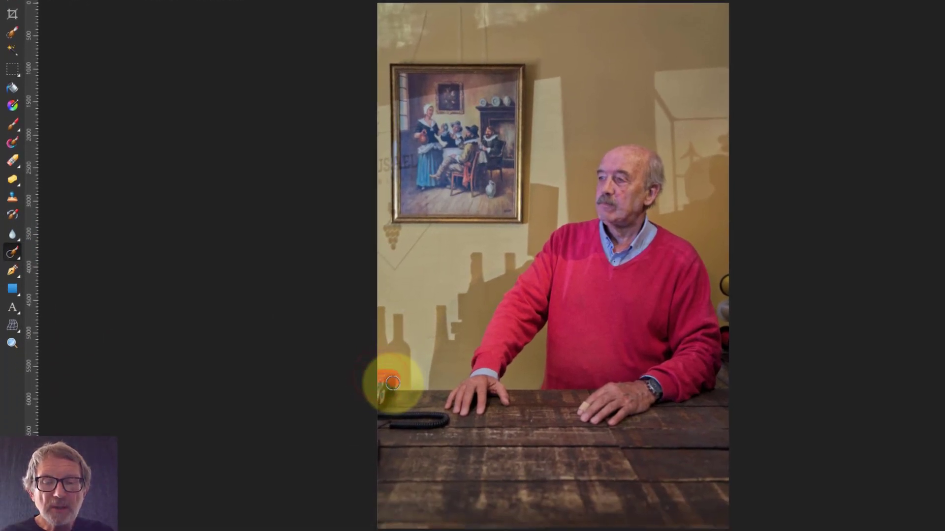
mouse_move(392, 383)
mouse_down()
mouse_move(376, 409)
mouse_move(380, 390)
mouse_move(369, 398)
mouse_move(369, 420)
mouse_move(445, 422)
mouse_move(261, 416)
mouse_up()
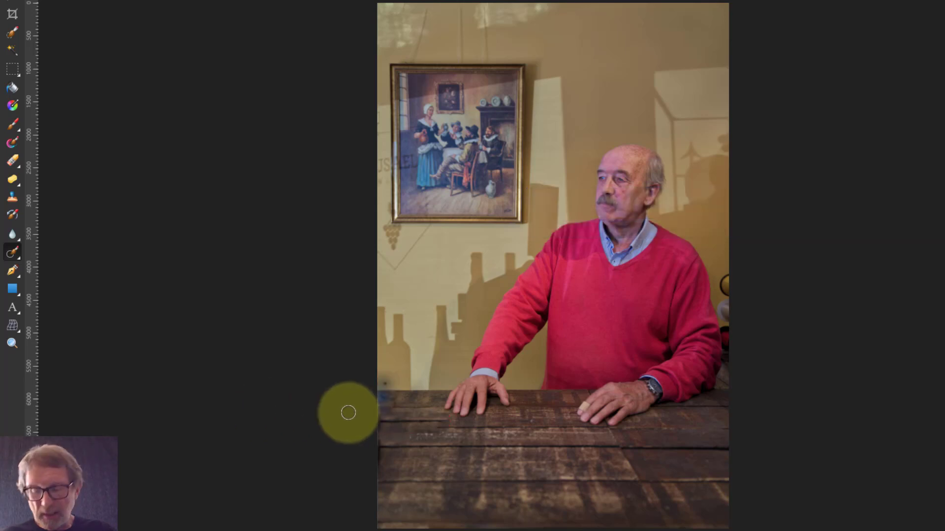
scroll(384, 393, up, 5)
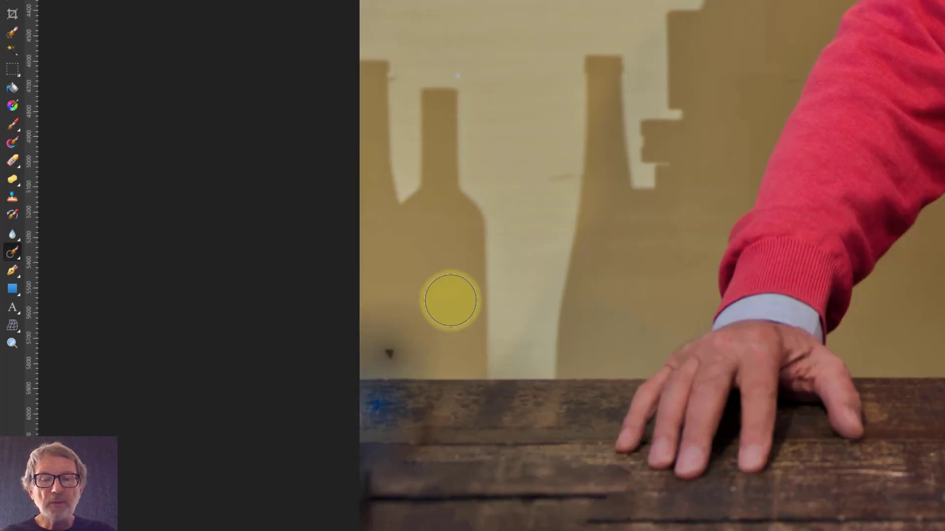
mouse_move(438, 344)
mouse_down()
mouse_move(380, 351)
mouse_move(368, 341)
mouse_move(399, 331)
mouse_move(381, 357)
mouse_move(351, 364)
mouse_move(208, 352)
mouse_up()
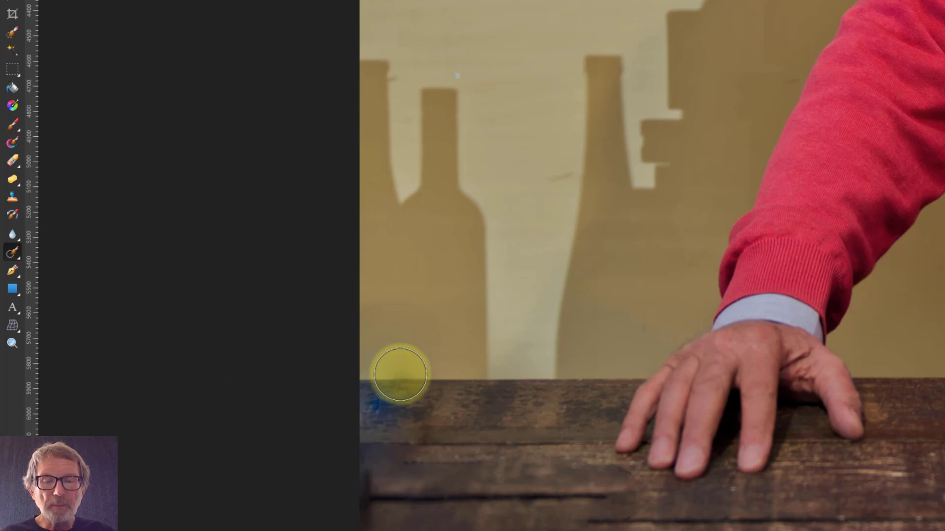
drag(402, 374, 246, 373)
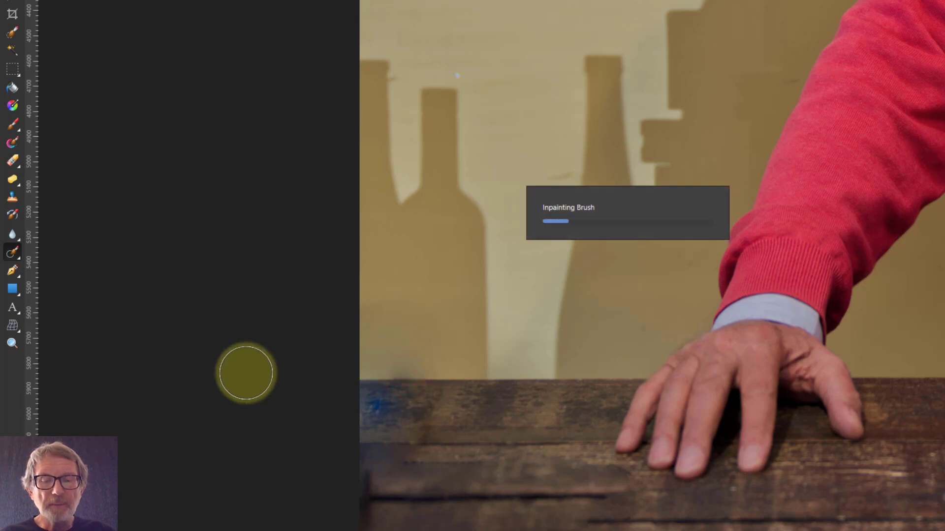
scroll(251, 376, down, 5)
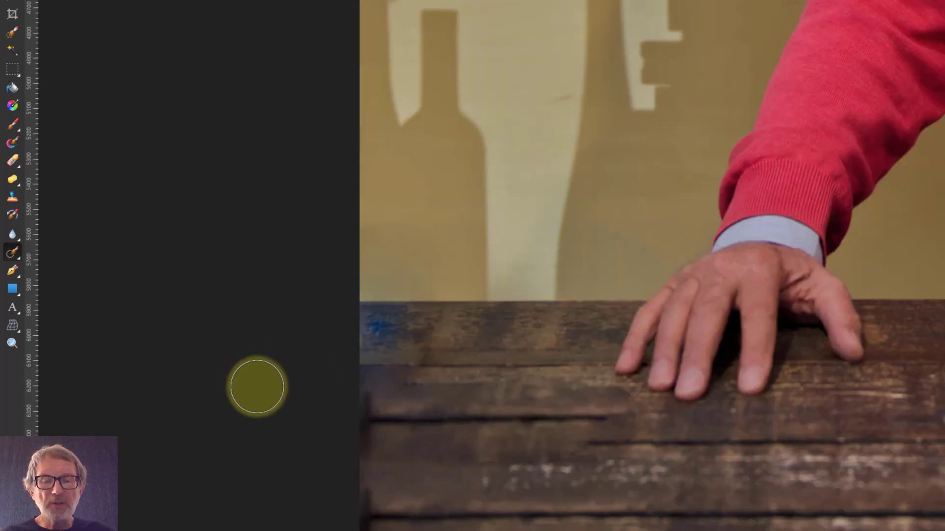
scroll(253, 369, down, 3)
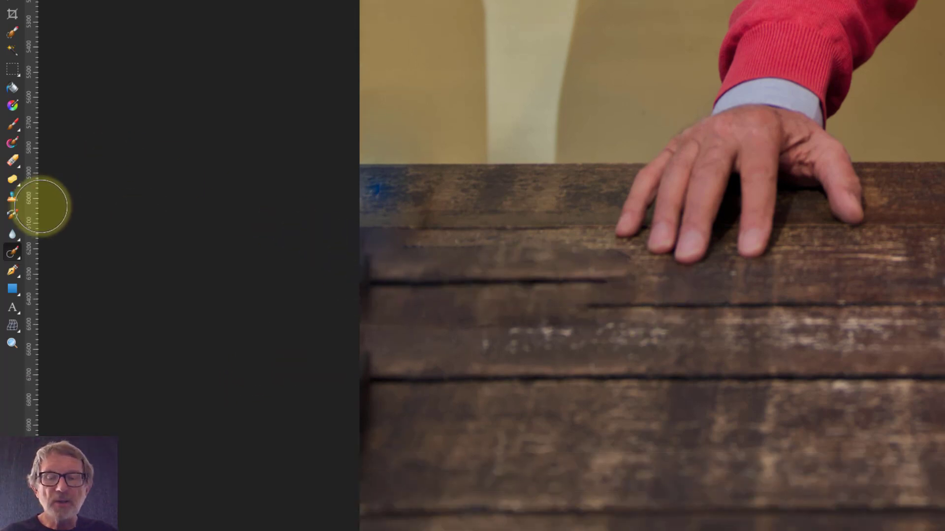
Step: Clone clean wood over the dark cracks on the upper planks with the Clone Brush
click(16, 200)
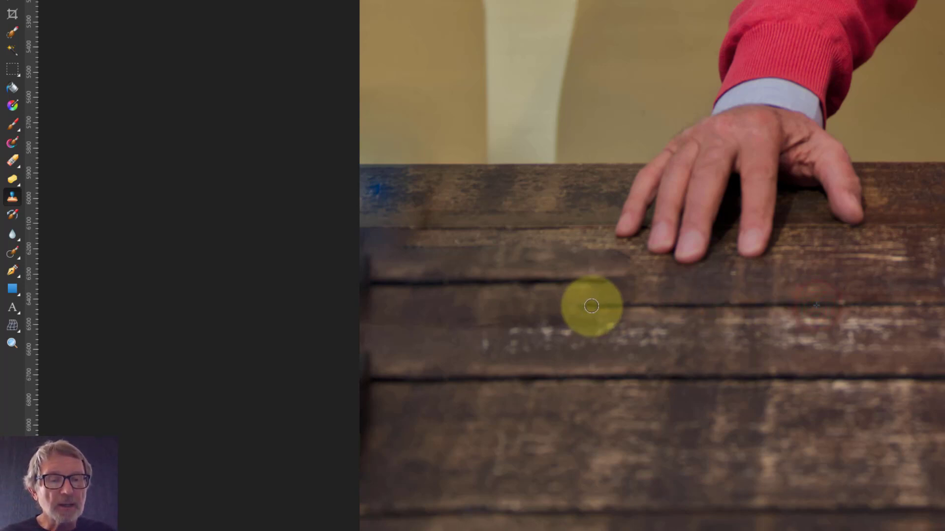
drag(591, 306, 379, 305)
alt+click(618, 279)
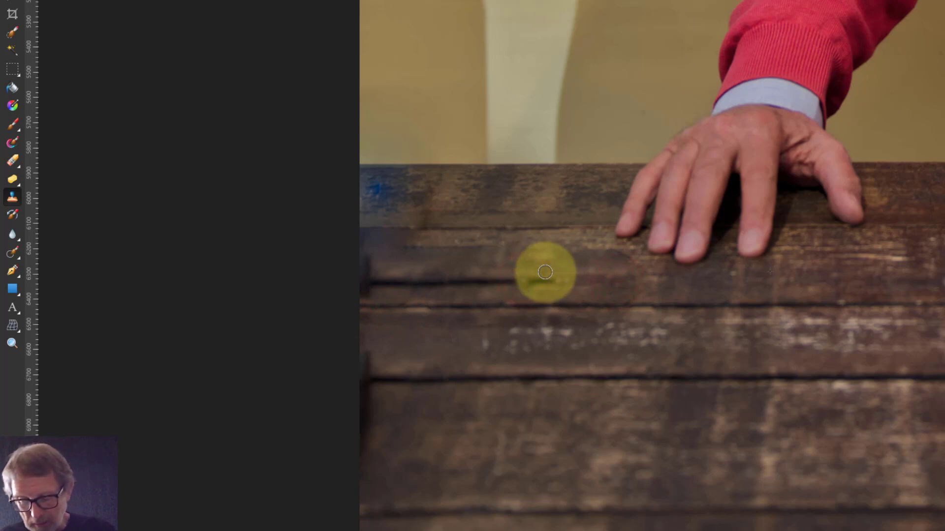
click(595, 264)
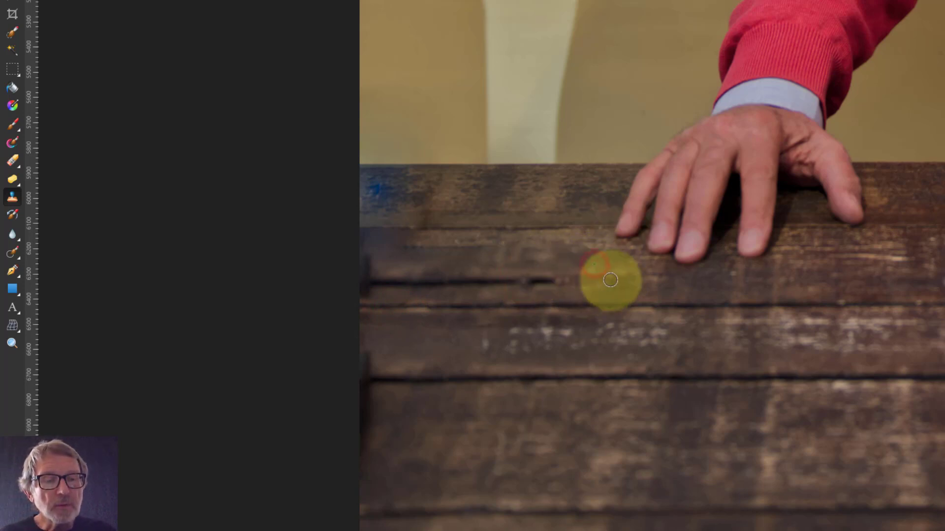
mouse_move(611, 279)
mouse_down()
mouse_move(423, 285)
mouse_move(447, 269)
mouse_move(386, 253)
mouse_move(405, 276)
mouse_move(481, 260)
mouse_move(454, 260)
mouse_move(463, 257)
mouse_move(432, 280)
mouse_move(401, 282)
mouse_move(367, 262)
mouse_move(389, 286)
mouse_move(368, 287)
mouse_up()
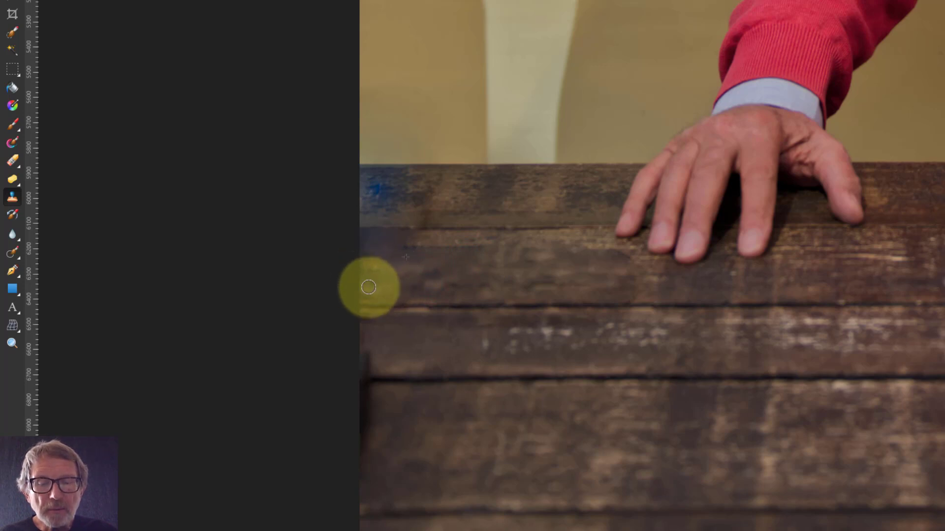
Step: Clone clean wood over the remaining marks along the table's lower-left end
alt+click(429, 380)
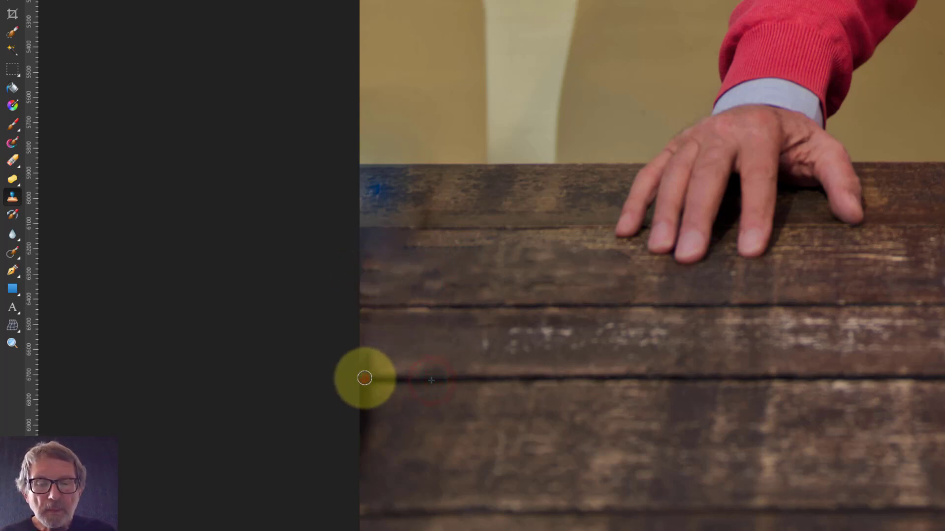
mouse_move(364, 378)
mouse_down()
mouse_move(362, 355)
mouse_move(378, 388)
mouse_move(362, 396)
mouse_move(363, 435)
mouse_move(420, 445)
mouse_move(348, 437)
mouse_move(369, 422)
mouse_move(363, 453)
mouse_move(525, 428)
mouse_move(584, 400)
mouse_move(521, 264)
mouse_move(464, 190)
mouse_move(487, 194)
mouse_move(394, 196)
mouse_move(362, 185)
mouse_move(390, 182)
mouse_move(376, 180)
mouse_move(419, 192)
mouse_move(369, 202)
mouse_move(364, 185)
mouse_move(382, 246)
mouse_move(368, 238)
mouse_move(407, 238)
mouse_move(510, 274)
mouse_move(489, 258)
mouse_move(502, 319)
mouse_move(571, 399)
mouse_up()
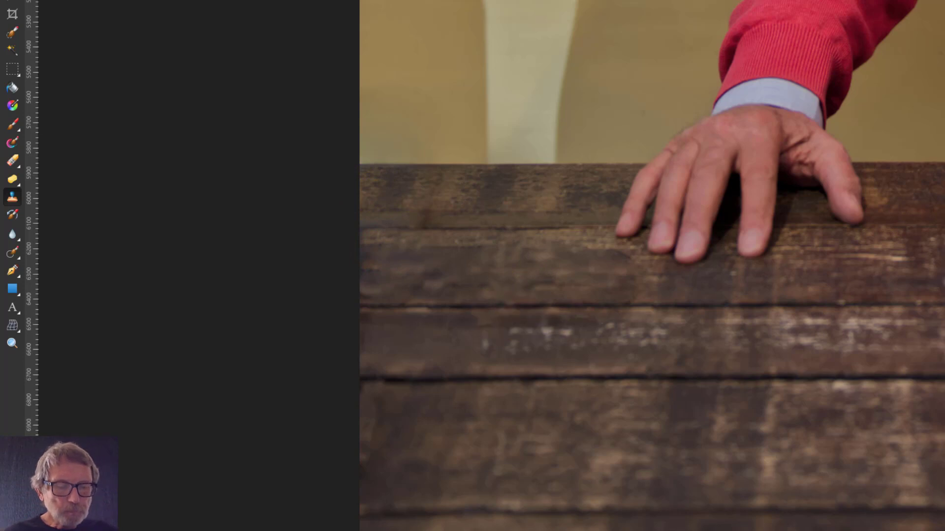
drag(387, 462, 424, 529)
scroll(485, 265, right, 10)
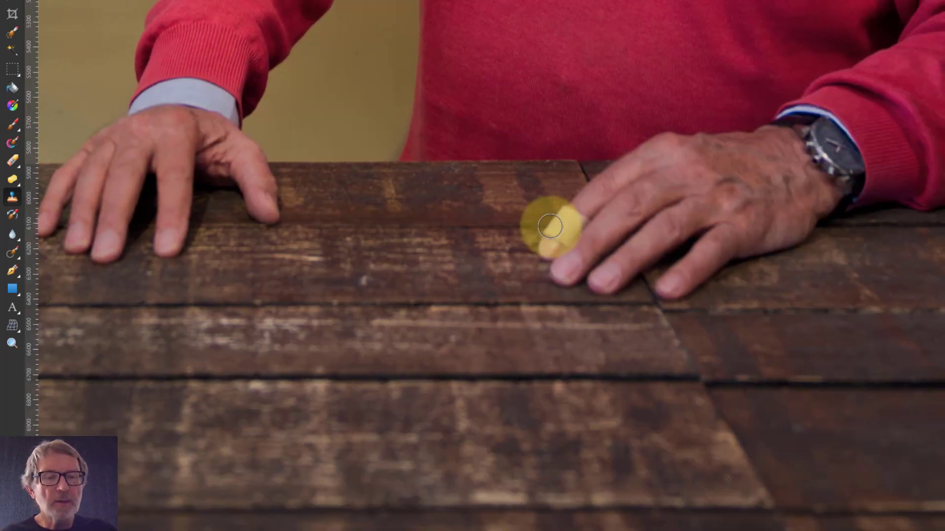
Step: Sample clean wood and dab clone strokes over marks on the planks near the hands
mouse_move(552, 228)
mouse_down()
mouse_move(547, 203)
mouse_move(575, 218)
mouse_move(642, 208)
mouse_move(548, 211)
mouse_up()
scroll(548, 211, up, 2)
click(434, 233)
click(563, 238)
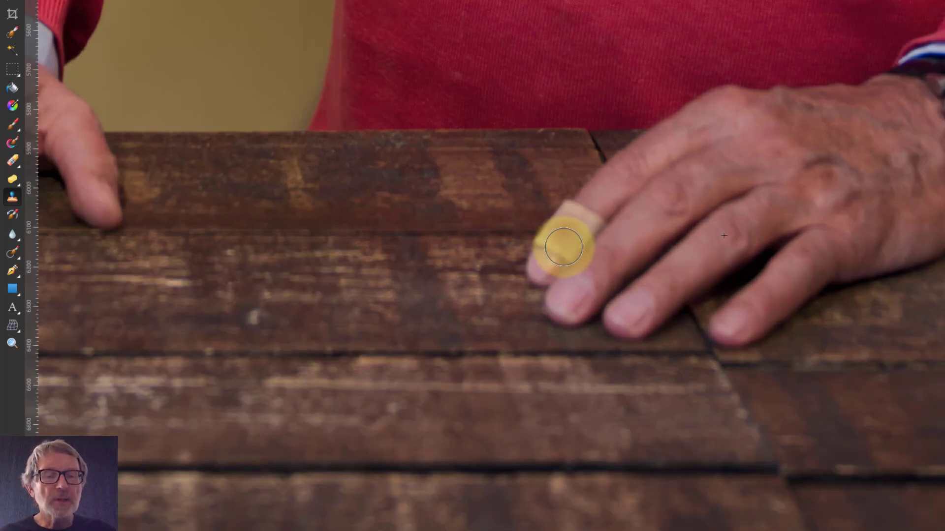
click(279, 301)
click(477, 287)
click(579, 278)
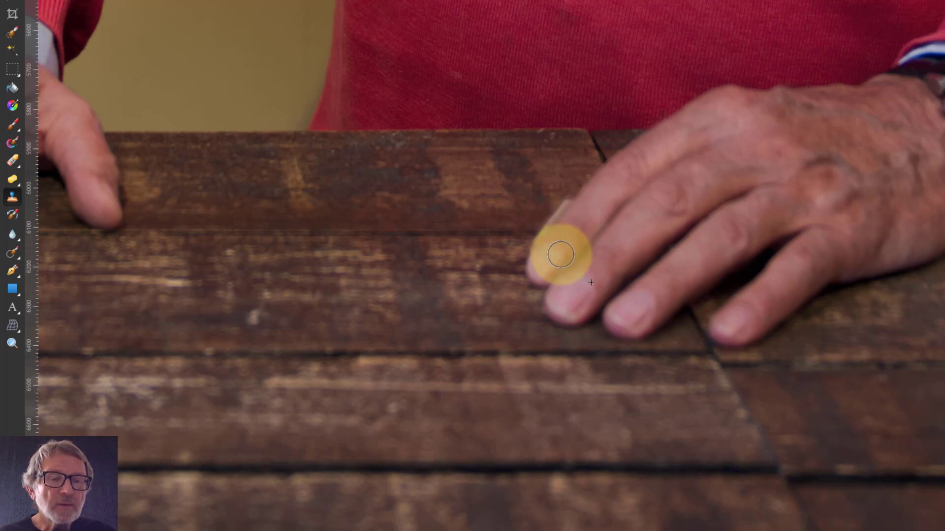
scroll(530, 221, up, 5)
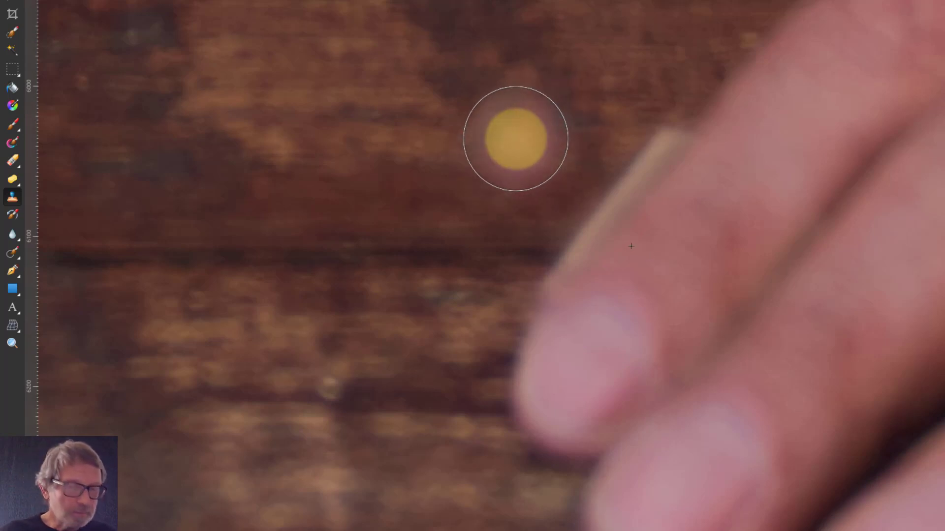
Step: Clone wood over the light stripe along the finger, then fit the whole portrait in view
mouse_move(517, 139)
mouse_down()
mouse_move(428, 156)
mouse_move(518, 142)
mouse_up()
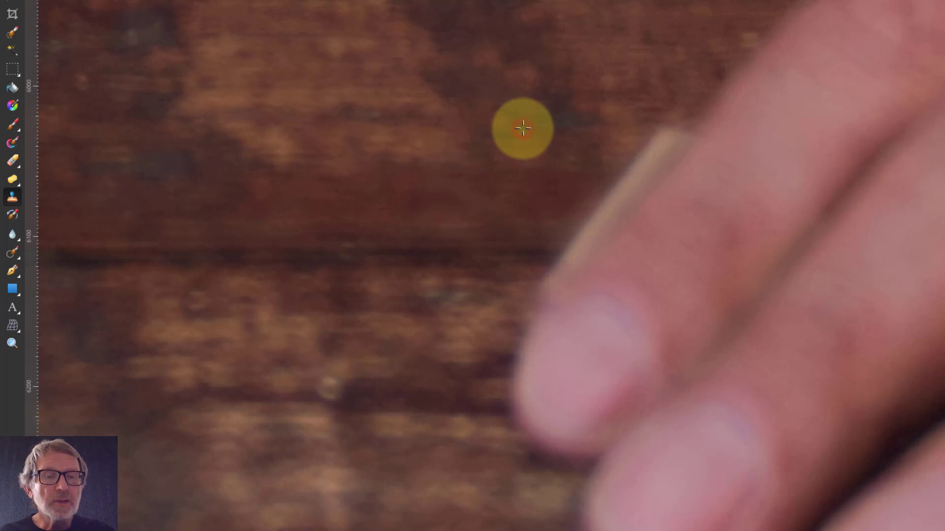
drag(522, 128, 419, 86)
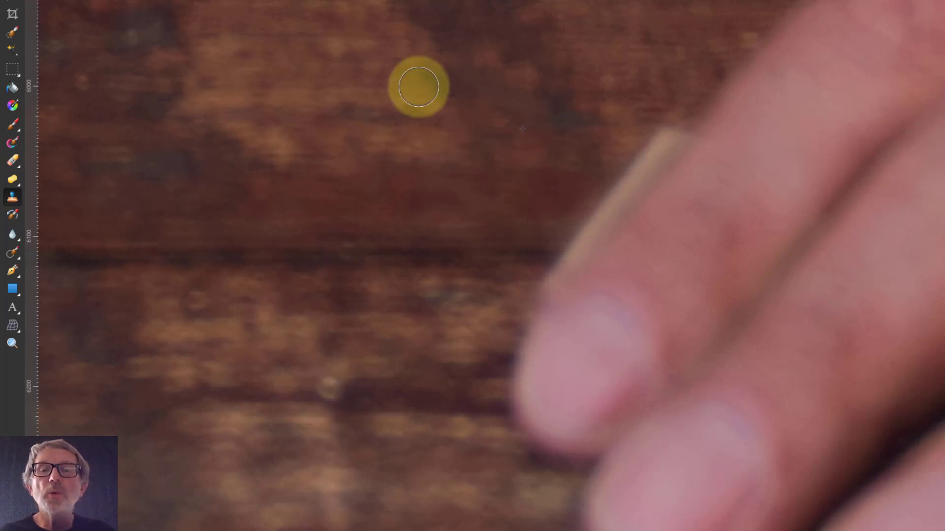
click(645, 155)
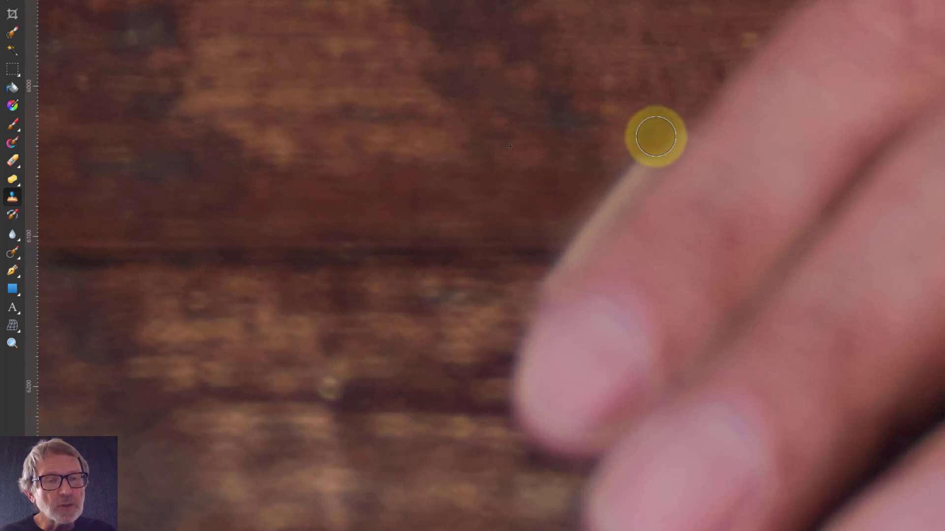
mouse_move(665, 130)
mouse_down()
mouse_move(559, 238)
mouse_move(637, 141)
mouse_move(630, 120)
mouse_move(599, 156)
mouse_move(647, 109)
mouse_move(70, 192)
mouse_move(675, 24)
mouse_move(672, 100)
mouse_move(424, 120)
mouse_move(449, 167)
mouse_move(541, 278)
mouse_move(246, 394)
mouse_move(256, 370)
mouse_up()
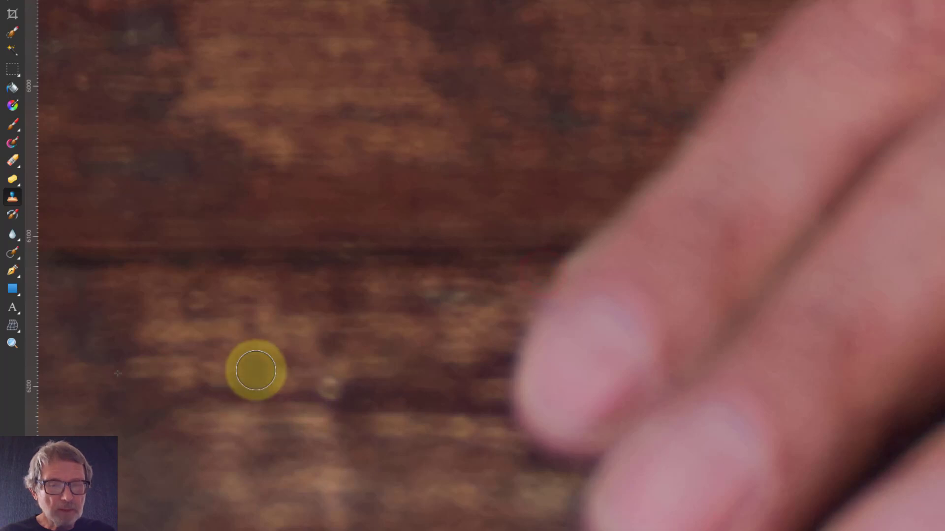
key(ctrl+0)
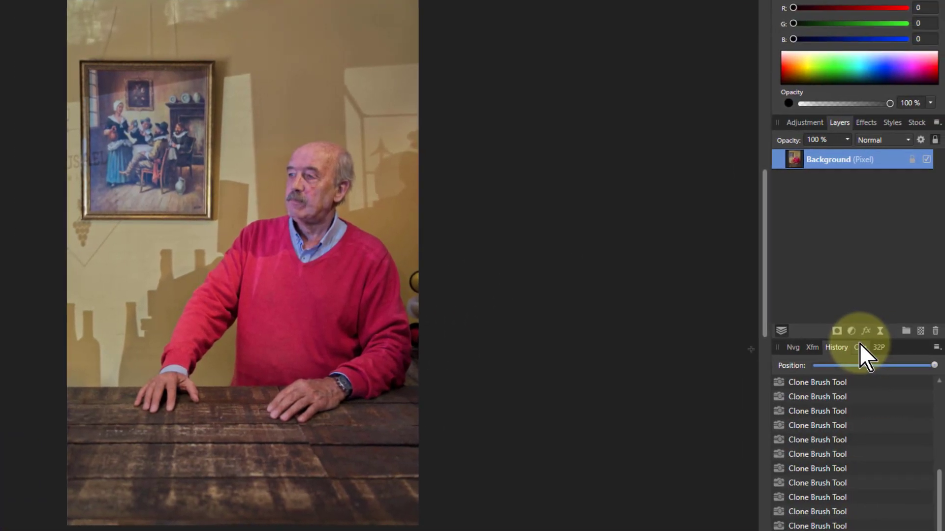
Step: Add an empty pixel layer, then reselect the Background layer
click(921, 331)
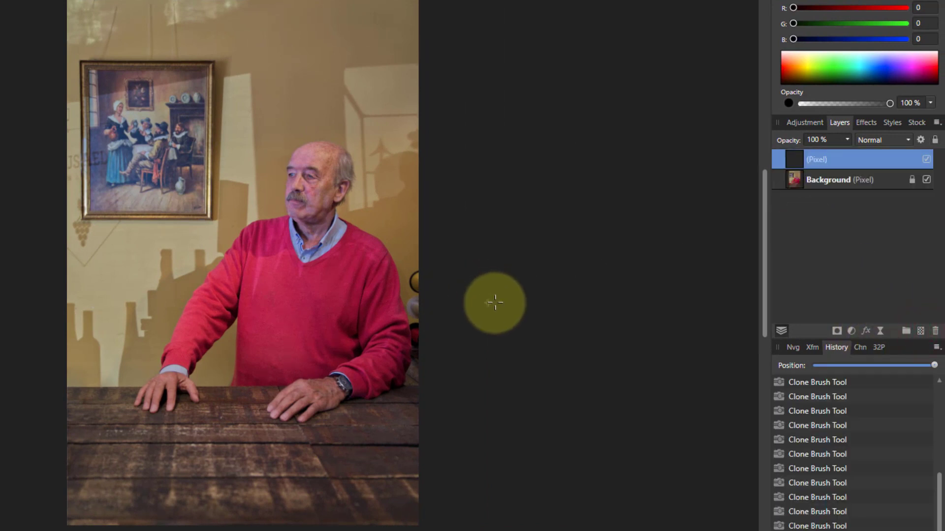
scroll(495, 303, up, 4)
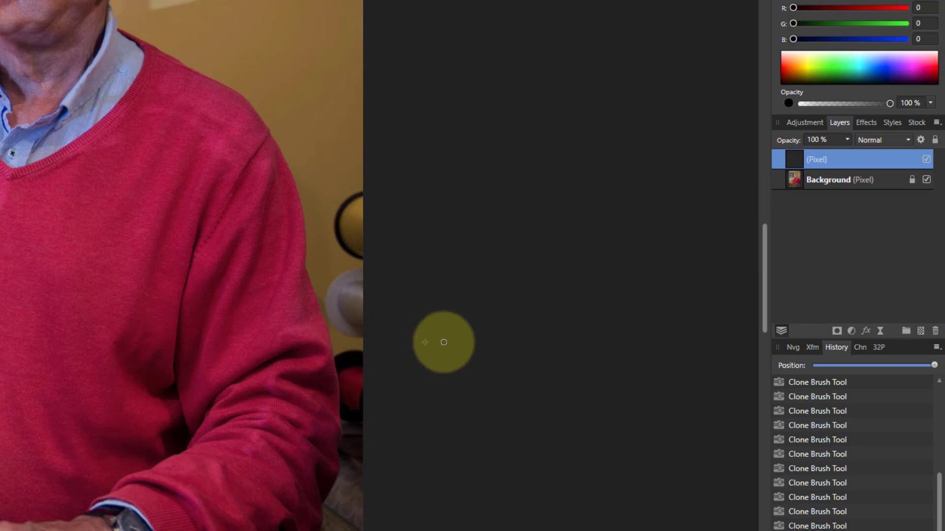
scroll(444, 342, down, 4)
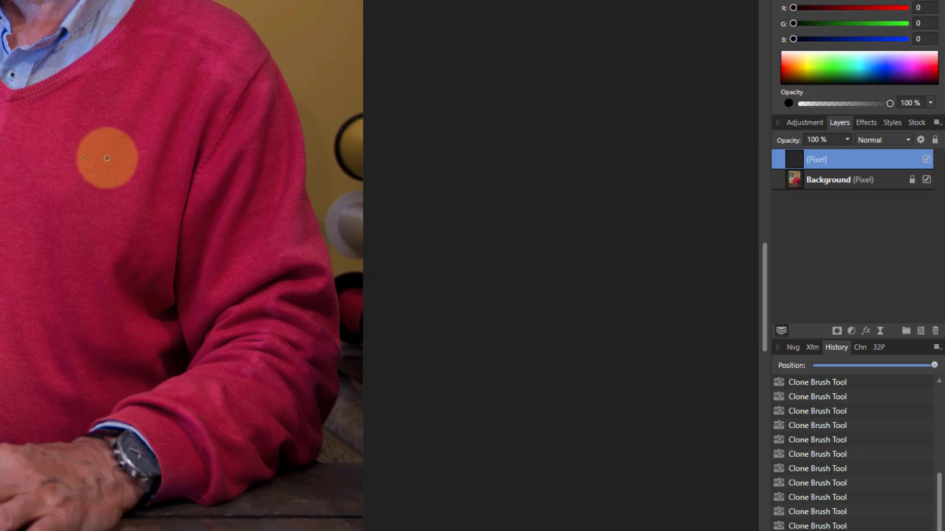
click(821, 181)
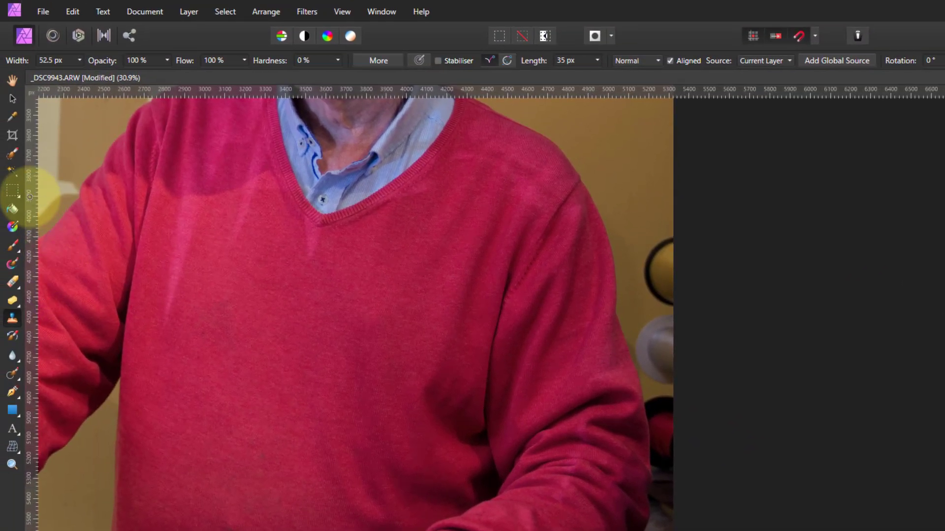
Step: Brush a selection down the photo's right edge, following the sweater's right arm
click(12, 153)
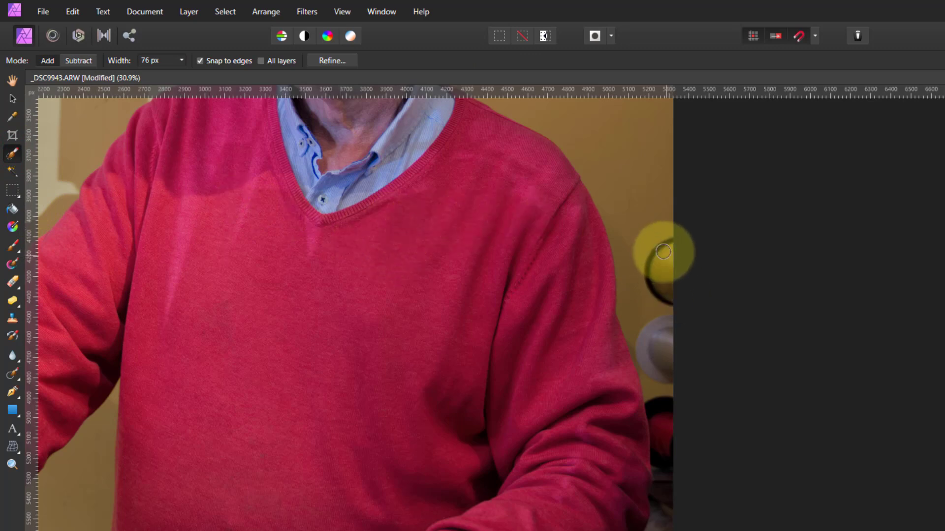
click(665, 228)
mouse_move(633, 242)
mouse_down()
mouse_move(658, 274)
mouse_move(669, 327)
mouse_move(668, 435)
mouse_up()
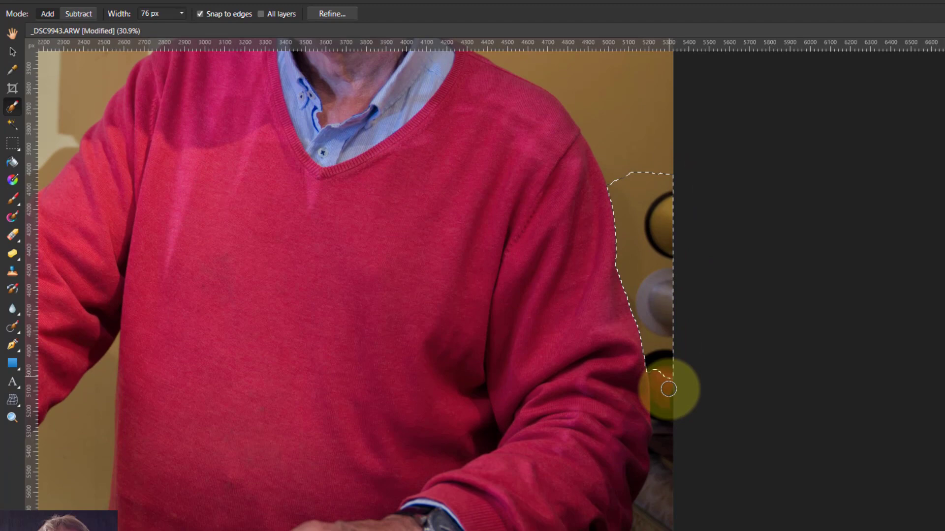
mouse_move(668, 389)
mouse_down()
mouse_move(661, 512)
mouse_move(655, 393)
mouse_move(646, 400)
mouse_move(683, 398)
mouse_move(670, 386)
mouse_move(637, 415)
mouse_move(624, 398)
mouse_move(654, 407)
mouse_move(695, 280)
mouse_move(702, 158)
mouse_move(679, 60)
mouse_move(596, 31)
mouse_move(654, 46)
mouse_move(714, 42)
mouse_move(683, 36)
mouse_move(597, 54)
mouse_up()
scroll(625, 399, up, 4)
scroll(699, 221, up, 5)
scroll(679, 60, up, 5)
scroll(597, 33, up, 2)
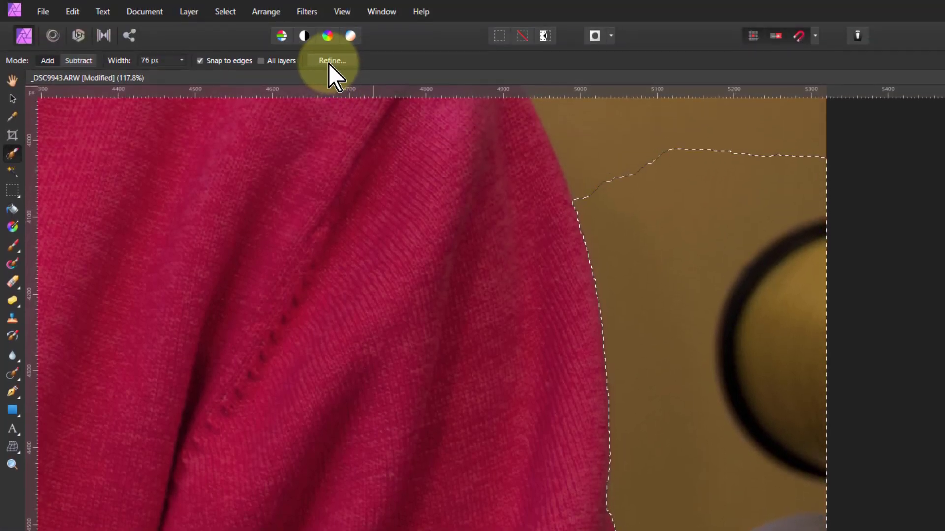
Step: Refine the right-edge background selection and apply it
click(328, 64)
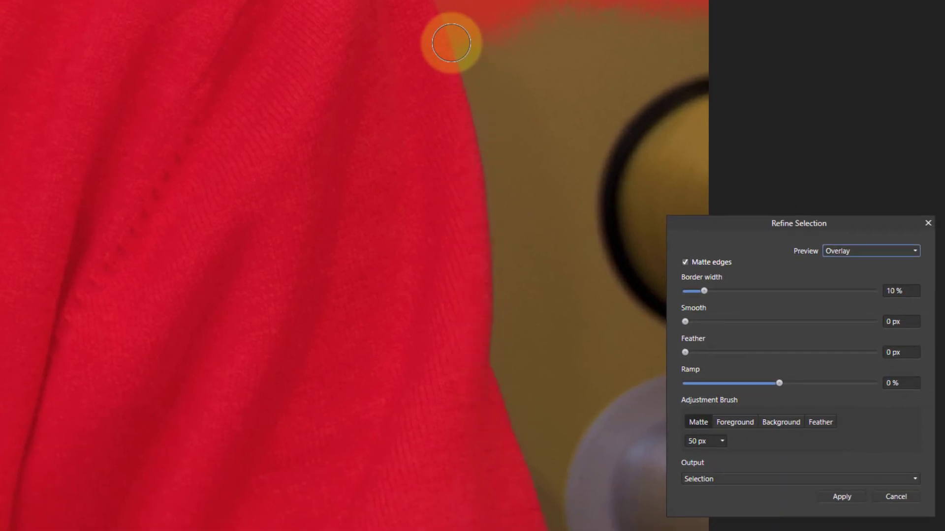
click(840, 495)
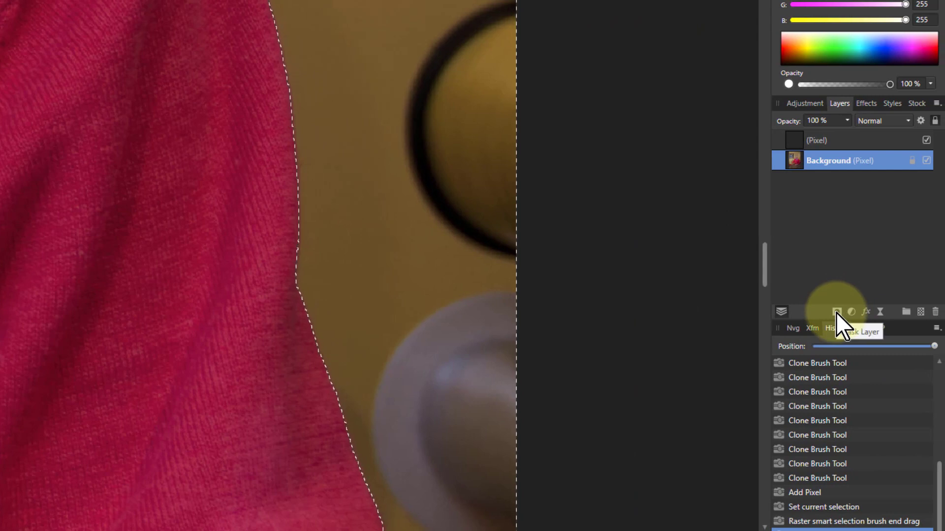
Step: Mask the Background with the selection, drag the mask out to its own layer, then deselect
click(836, 312)
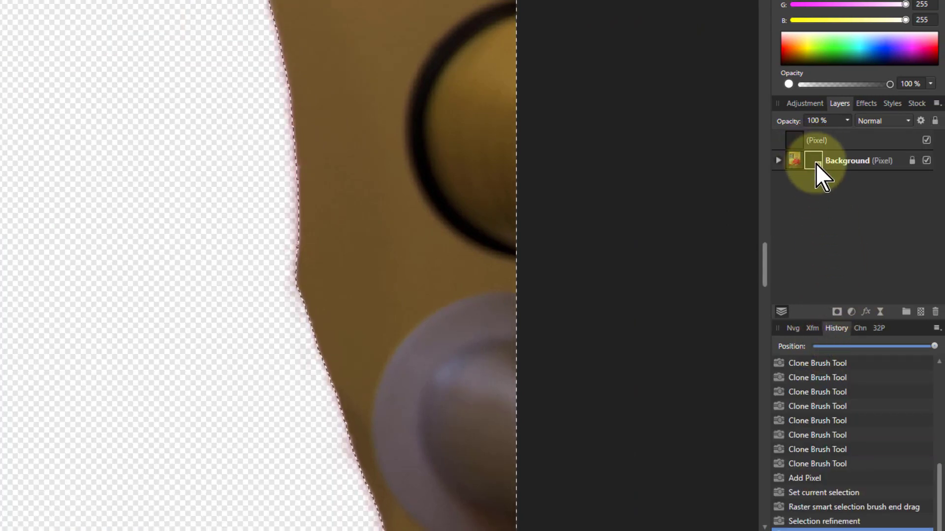
click(780, 161)
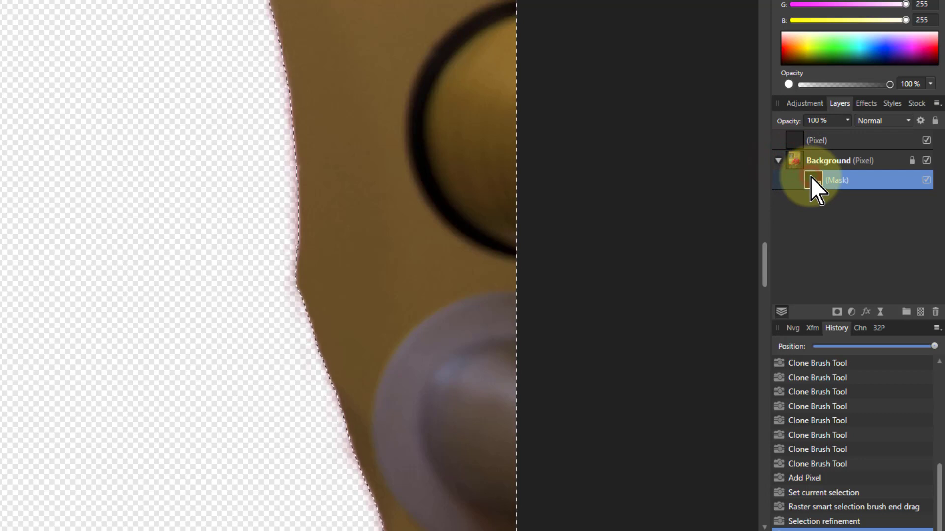
drag(811, 177, 807, 199)
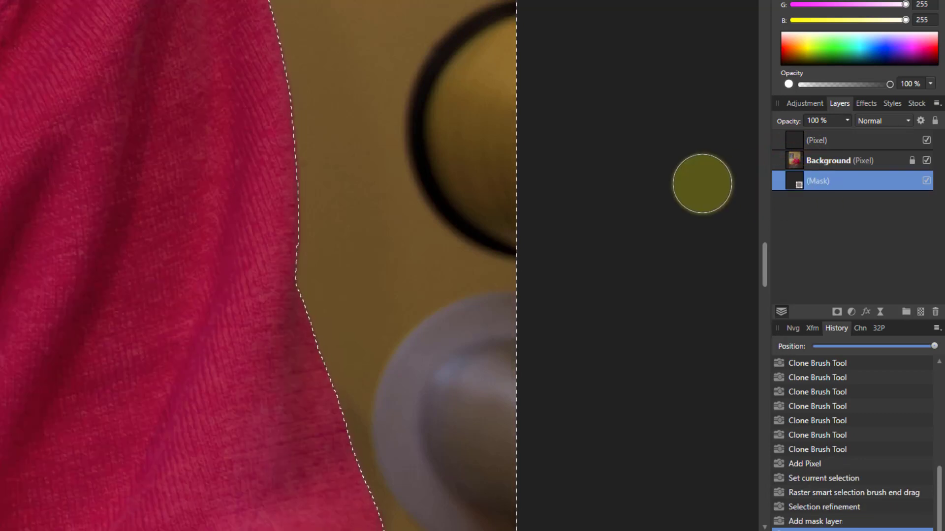
scroll(703, 184, up, 3)
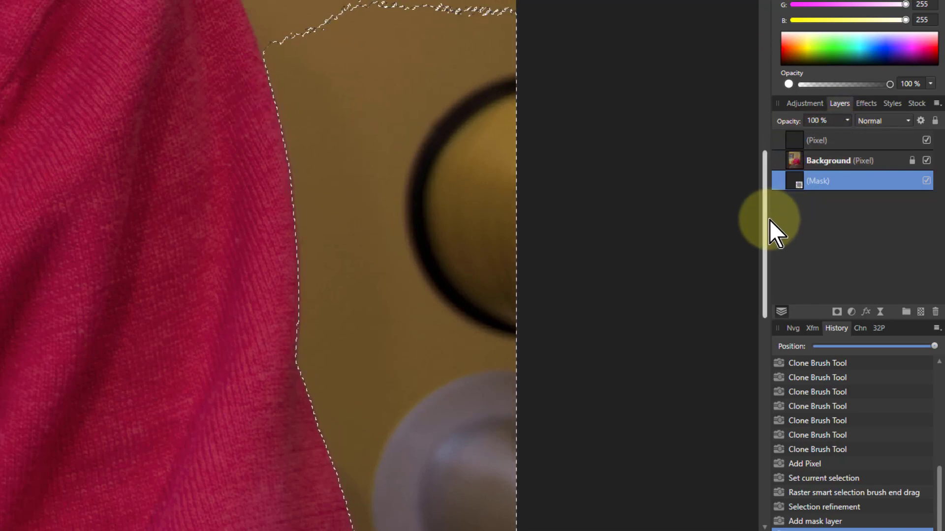
key(ctrl+0)
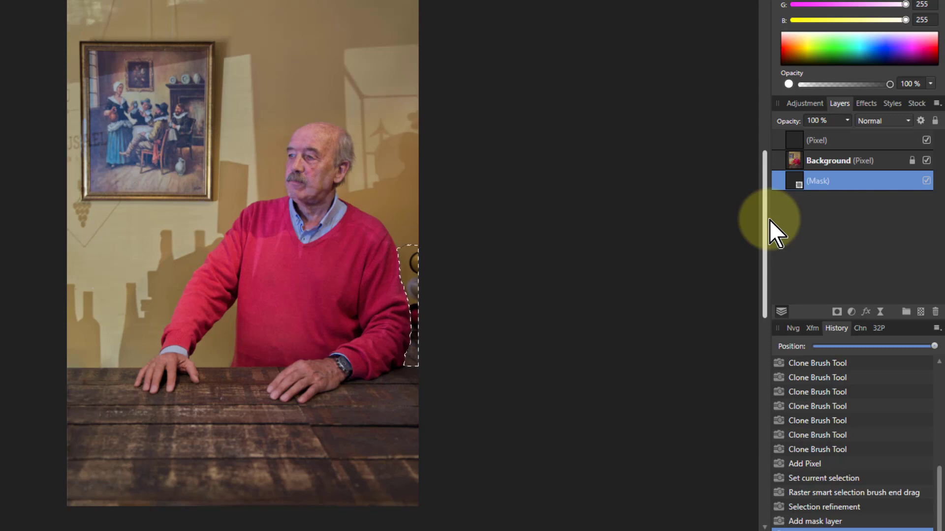
key(ctrl+d)
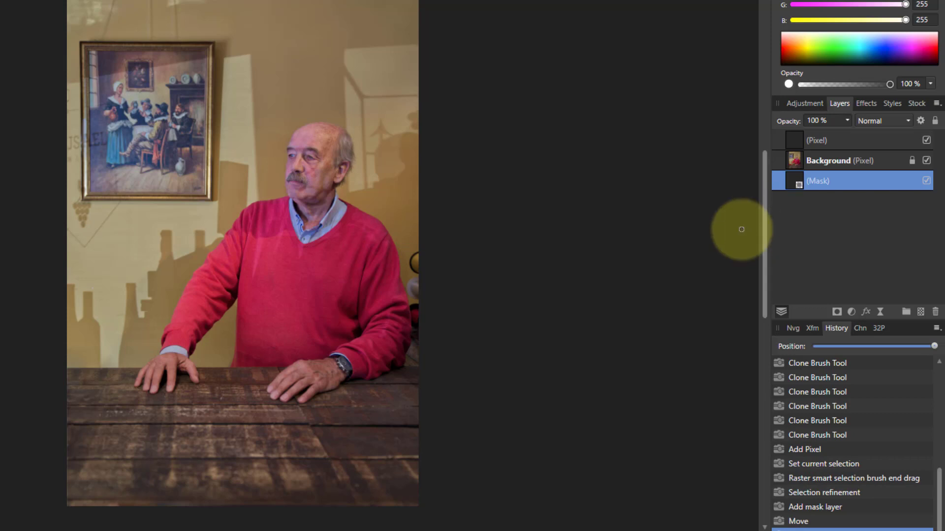
Step: Select the empty pixel layer and set the Clone Brush source to Current Layer & Below
click(789, 144)
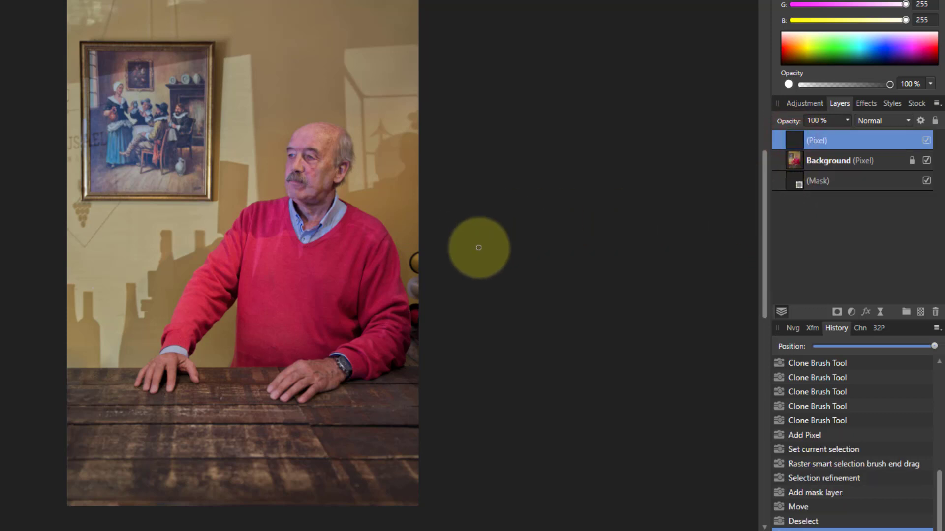
scroll(464, 253, up, 2)
scroll(349, 390, up, 4)
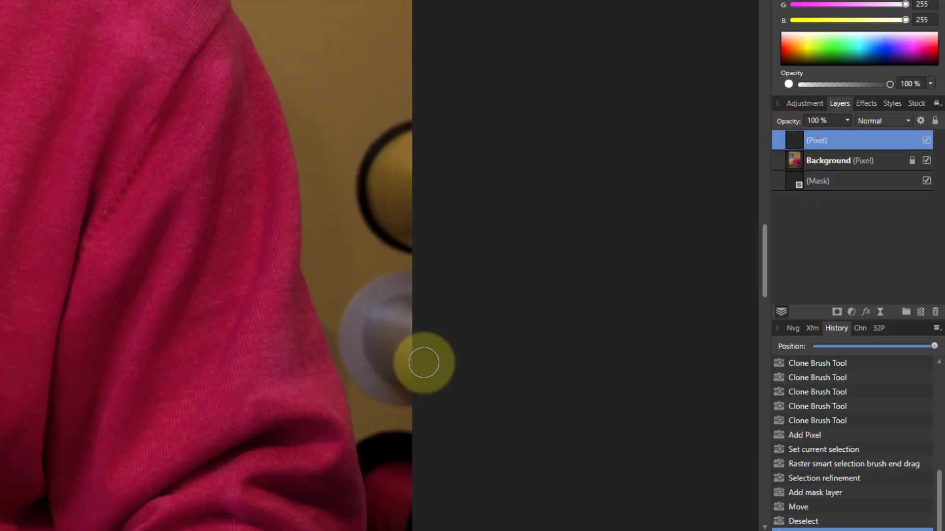
scroll(431, 355, down, 2)
scroll(432, 322, up, 3)
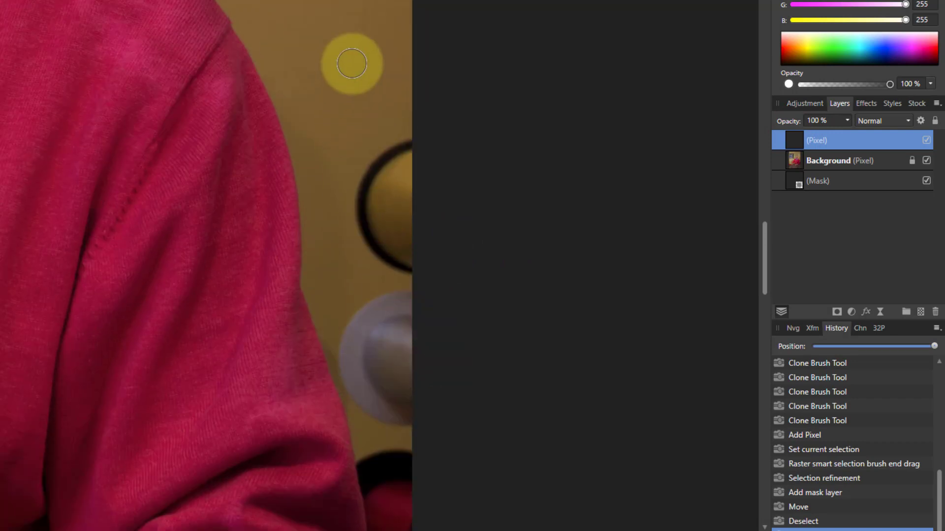
scroll(359, 21, up, 2)
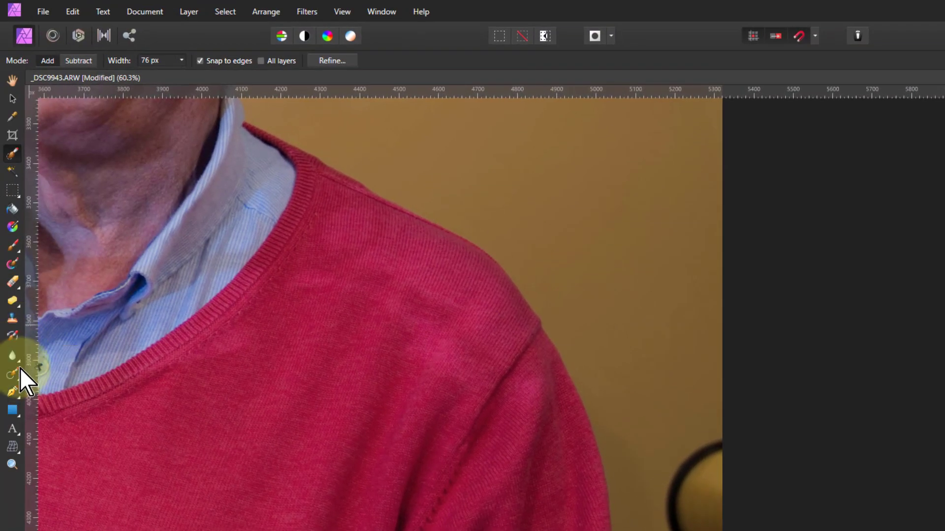
click(12, 319)
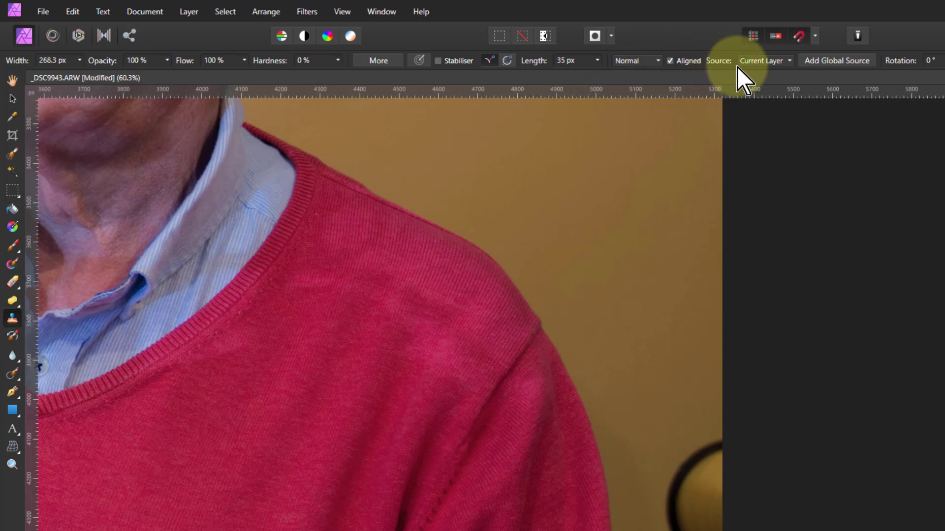
click(766, 63)
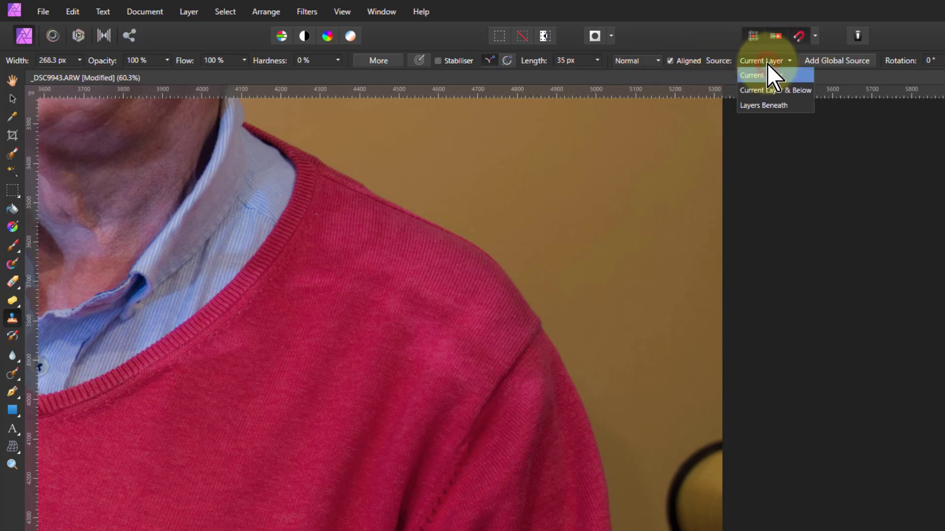
click(771, 90)
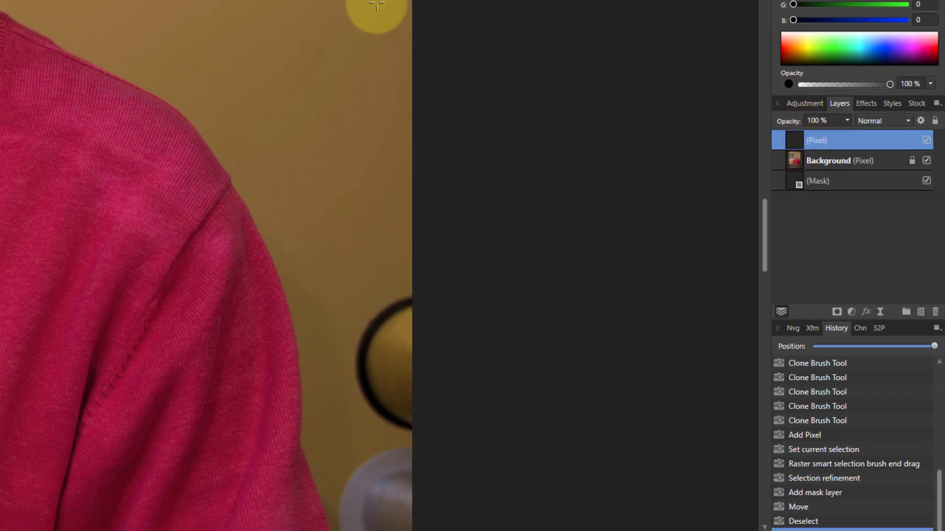
Step: Clone wall over the dark ring beside the shoulder and along the sweater's edge
mouse_move(422, 263)
mouse_down()
mouse_move(390, 306)
mouse_move(400, 320)
mouse_up()
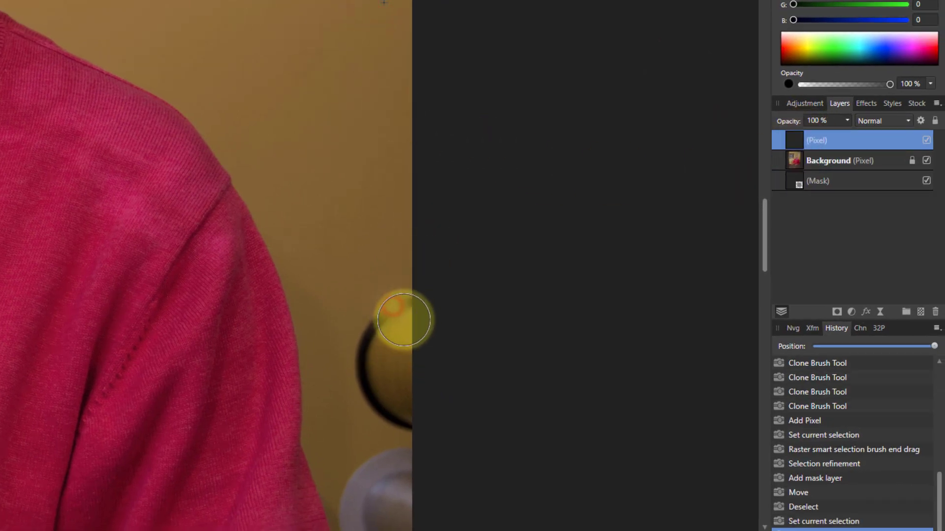
drag(368, 351, 397, 396)
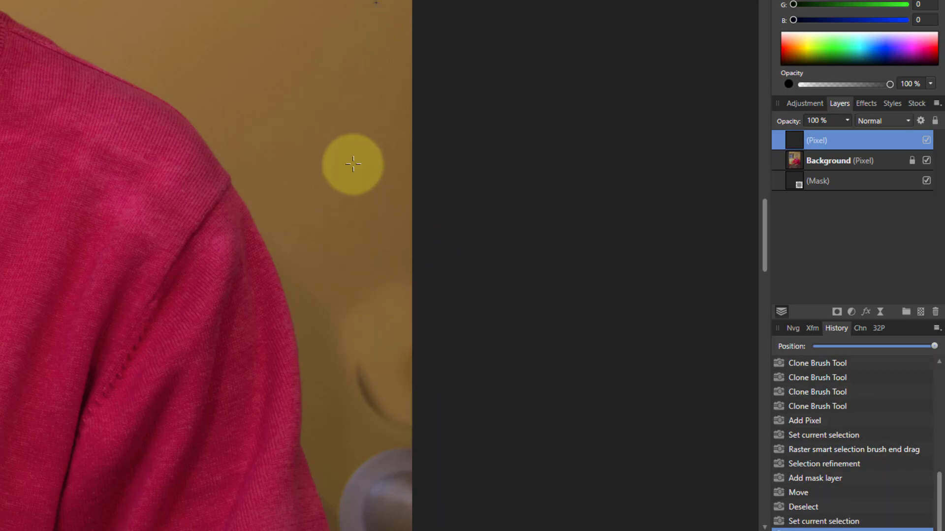
click(361, 297)
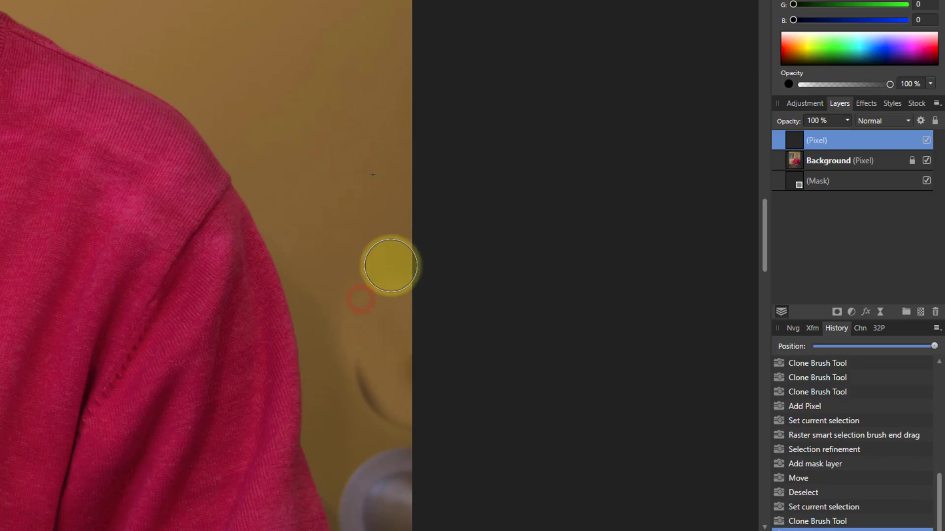
mouse_move(393, 378)
mouse_down()
mouse_move(368, 339)
mouse_move(386, 425)
mouse_move(340, 283)
mouse_move(321, 260)
mouse_move(329, 318)
mouse_move(319, 286)
mouse_up()
mouse_move(309, 253)
mouse_down()
mouse_move(335, 308)
mouse_move(338, 362)
mouse_up()
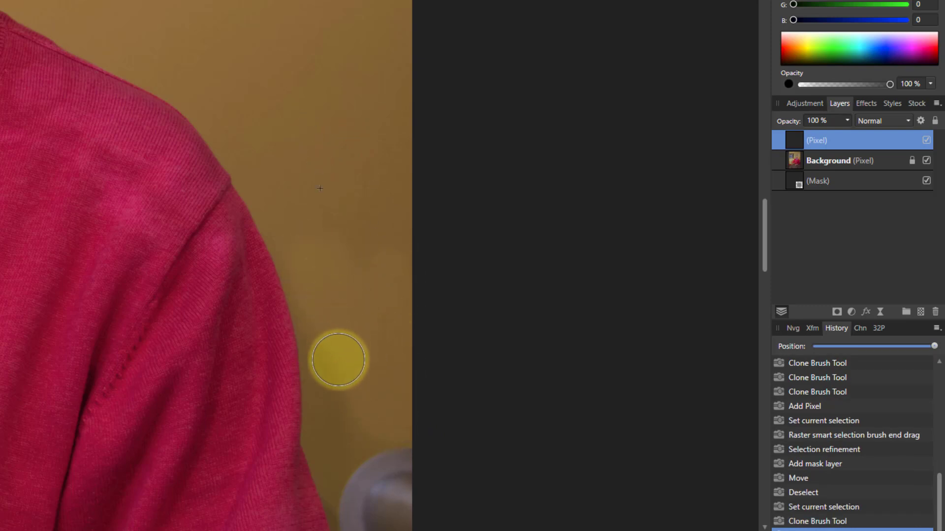
click(882, 243)
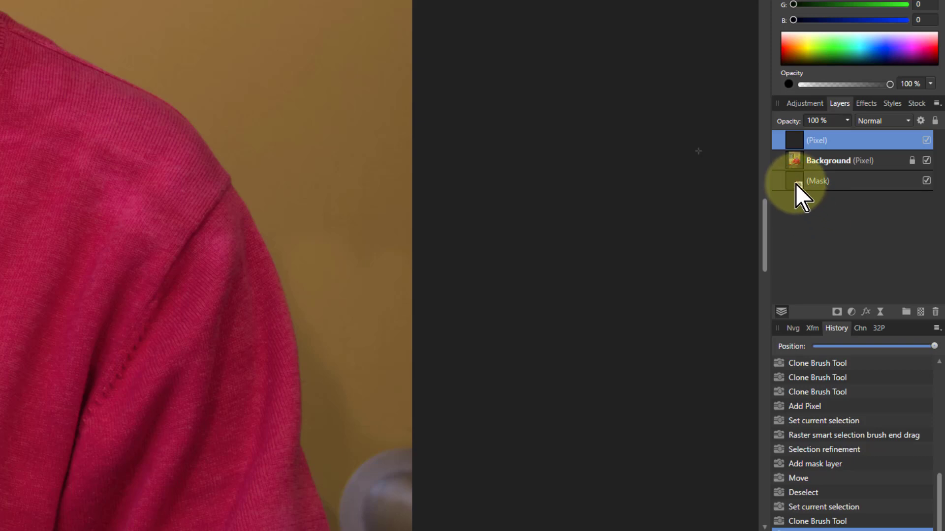
Step: Nest the mask inside the new pixel layer and clone wall down along the shirt edge
drag(796, 184, 801, 141)
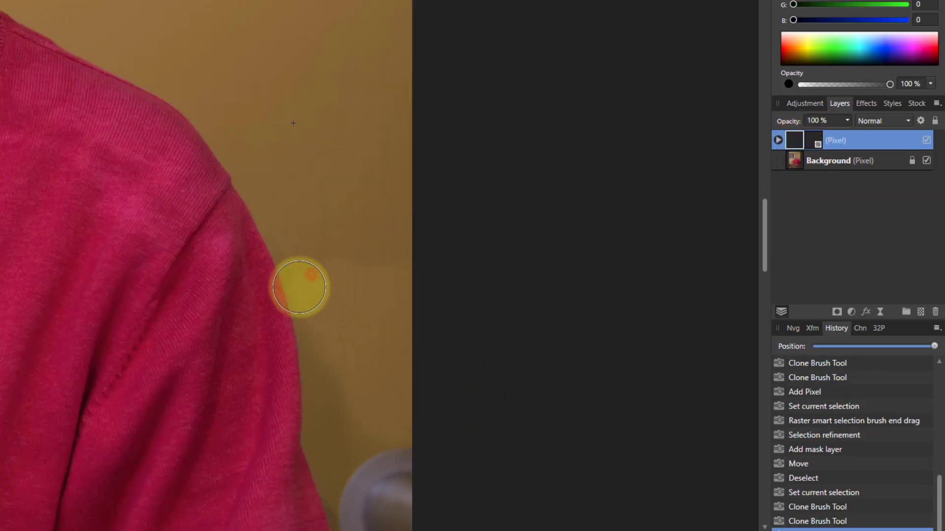
mouse_move(299, 288)
mouse_down()
mouse_move(279, 272)
mouse_move(278, 252)
mouse_move(302, 336)
mouse_move(312, 449)
mouse_move(350, 381)
mouse_move(351, 439)
mouse_move(288, 292)
mouse_move(283, 184)
mouse_move(385, 212)
mouse_move(332, 286)
mouse_move(303, 249)
mouse_move(348, 257)
mouse_move(280, 274)
mouse_move(366, 246)
mouse_move(308, 233)
mouse_move(300, 266)
mouse_move(282, 244)
mouse_move(294, 244)
mouse_move(296, 271)
mouse_move(337, 263)
mouse_move(348, 248)
mouse_move(398, 243)
mouse_move(450, 289)
mouse_move(428, 329)
mouse_move(351, 279)
mouse_move(343, 224)
mouse_move(311, 168)
mouse_up()
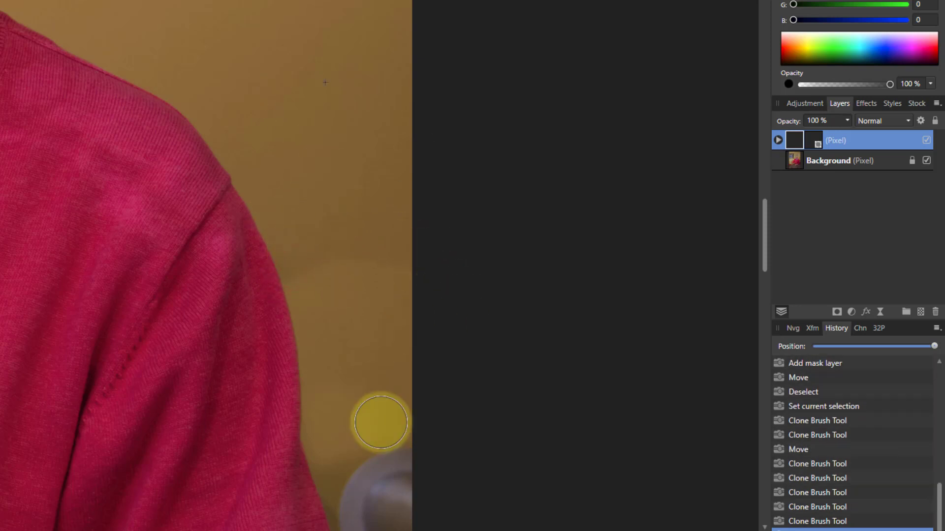
scroll(364, 404, down, 5)
mouse_move(347, 202)
mouse_down()
mouse_move(347, 290)
mouse_move(325, 259)
mouse_move(373, 247)
mouse_move(401, 281)
mouse_move(406, 321)
mouse_move(383, 305)
mouse_move(378, 338)
mouse_move(348, 281)
mouse_move(357, 319)
mouse_move(349, 314)
mouse_move(344, 277)
mouse_move(369, 396)
mouse_move(340, 320)
mouse_move(383, 351)
mouse_move(370, 414)
mouse_move(400, 414)
mouse_move(396, 444)
mouse_move(382, 413)
mouse_up()
scroll(397, 407, down, 1)
scroll(397, 407, down, 3)
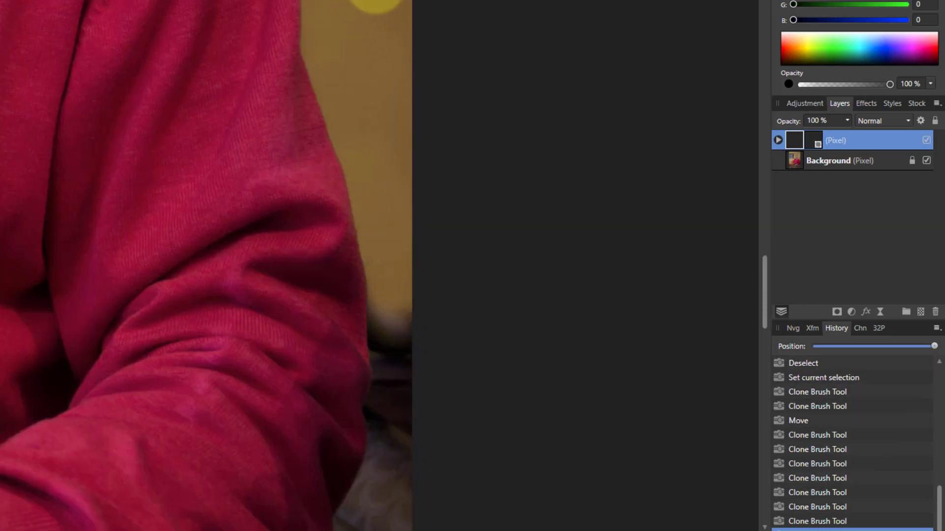
Step: Sample the yellow wall and cover the dark lamp strip beside the lower sleeve
mouse_move(354, 359)
mouse_down()
mouse_move(375, 279)
mouse_move(407, 389)
mouse_up()
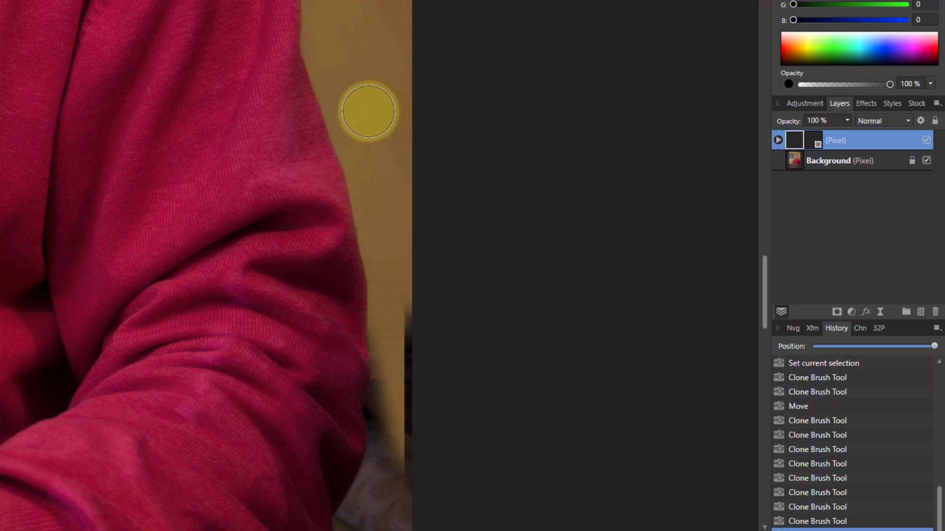
alt+click(362, 98)
drag(406, 359, 421, 416)
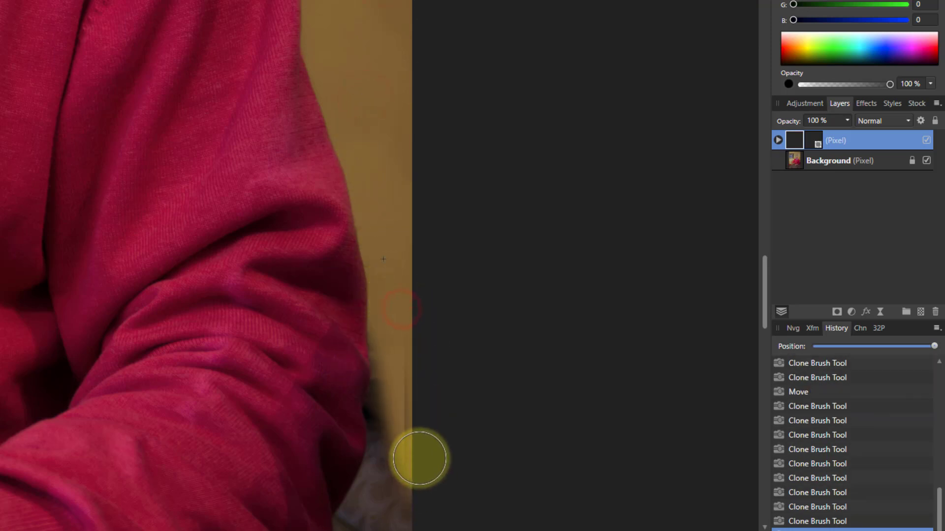
mouse_move(390, 306)
mouse_down()
mouse_move(408, 380)
mouse_move(408, 464)
mouse_up()
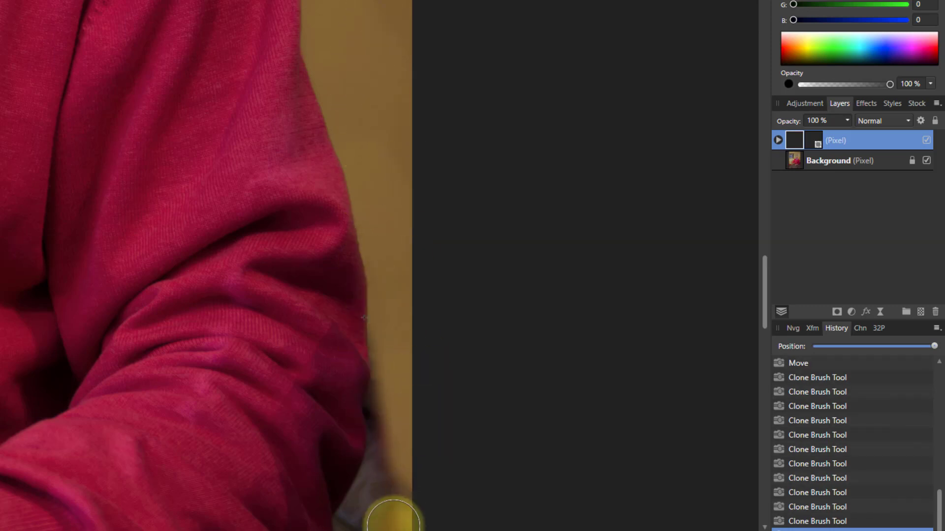
mouse_move(384, 333)
mouse_down()
mouse_move(377, 524)
mouse_move(378, 486)
mouse_up()
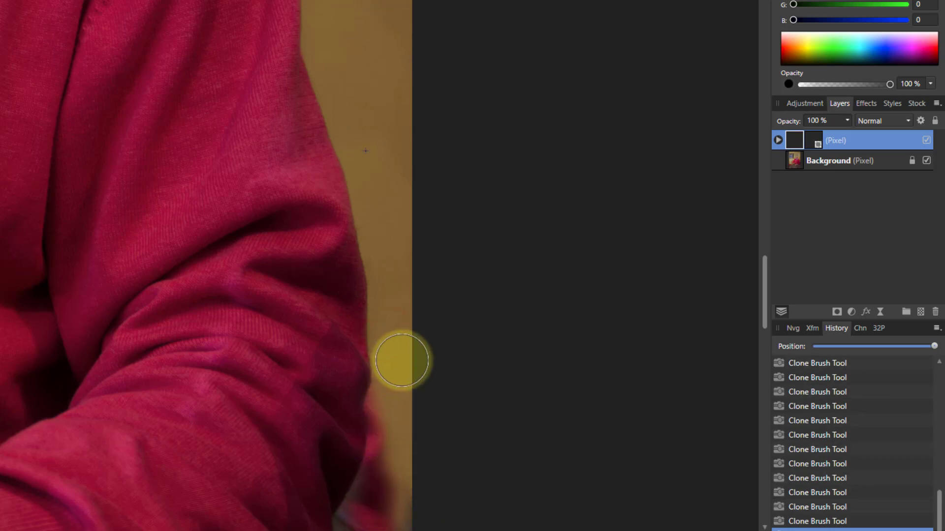
scroll(297, 97, up, 4)
Step: Clone wall texture over the red blur and dark patch beside the elbow
scroll(341, 30, up, 2)
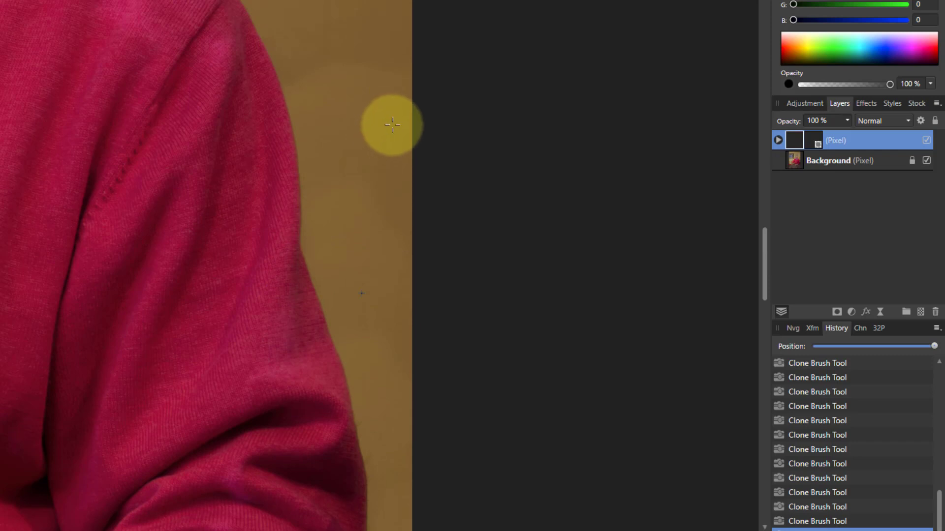
scroll(392, 257, down, 6)
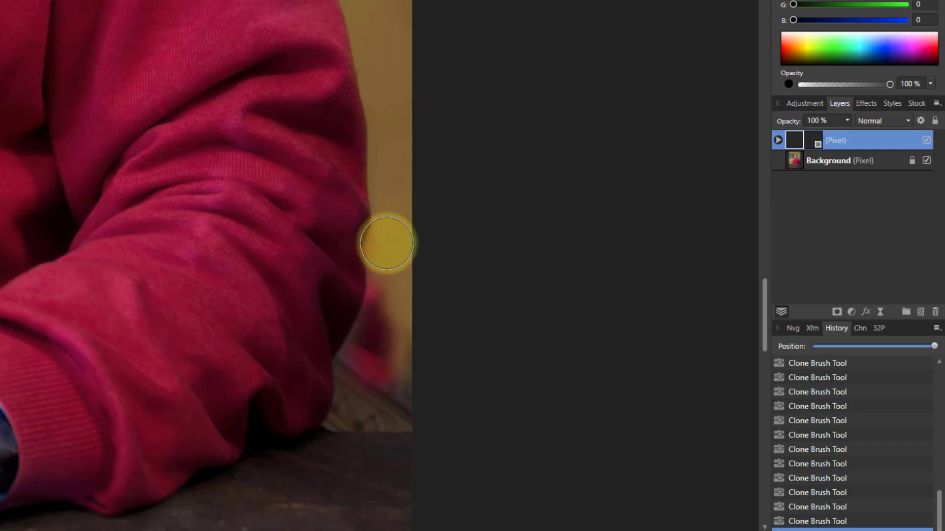
mouse_move(377, 293)
mouse_down()
mouse_move(346, 411)
mouse_move(349, 370)
mouse_move(357, 414)
mouse_move(346, 416)
mouse_move(340, 407)
mouse_move(367, 394)
mouse_move(371, 357)
mouse_move(390, 370)
mouse_move(399, 312)
mouse_up()
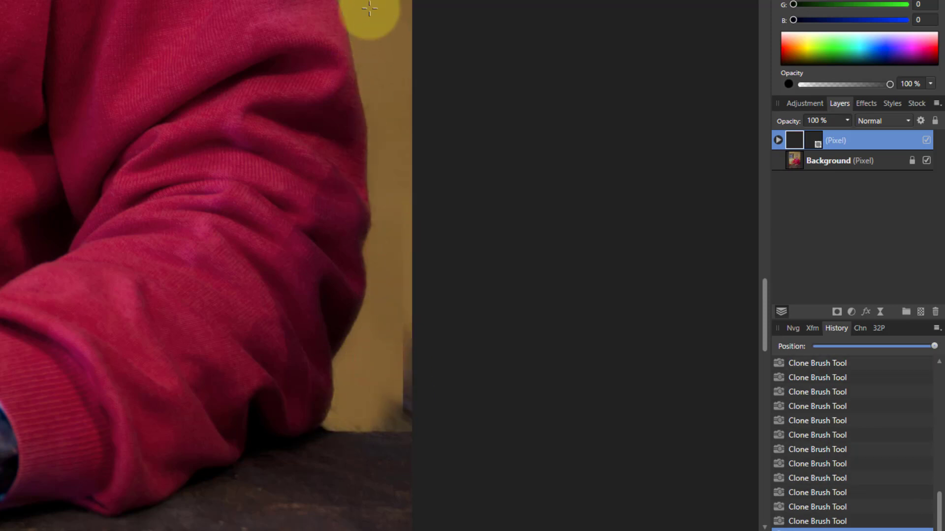
drag(406, 257, 409, 440)
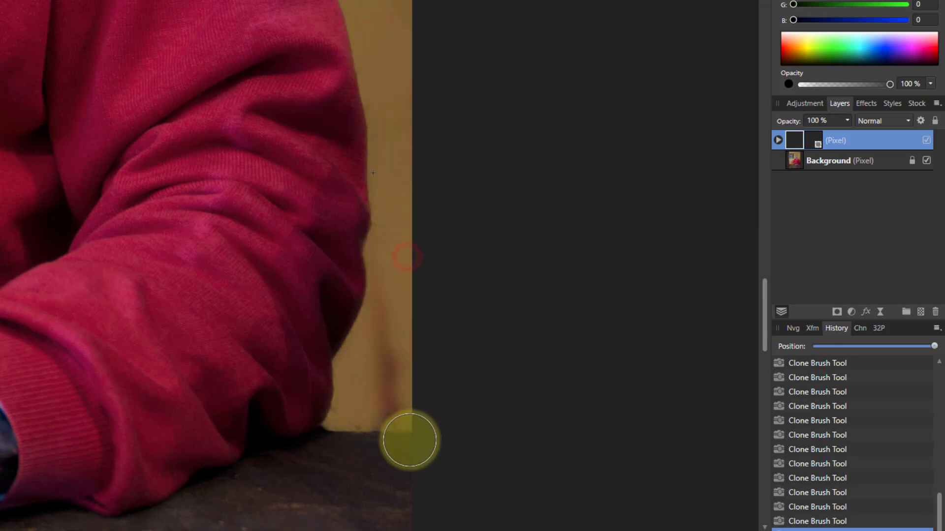
Step: Resample the wall lower down and paint out the red streak to the table edge
scroll(353, 69, up, 5)
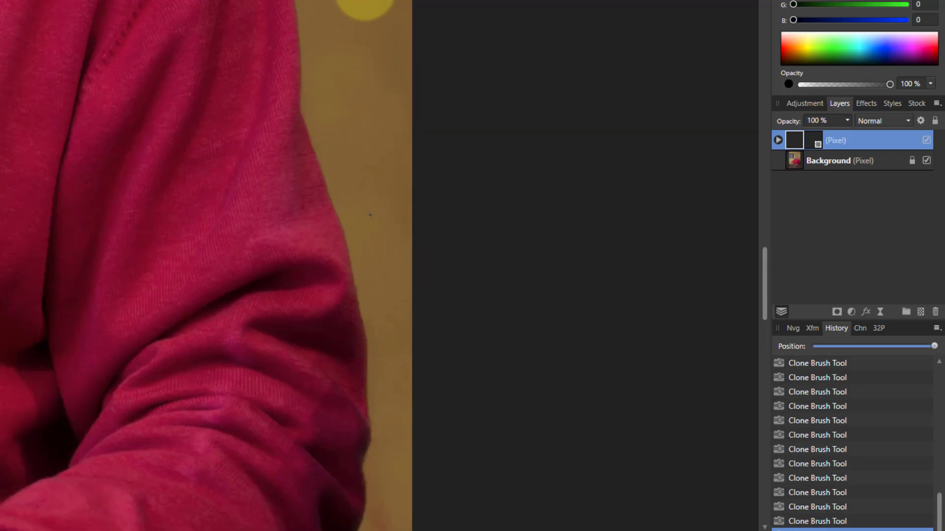
scroll(368, 334, down, 5)
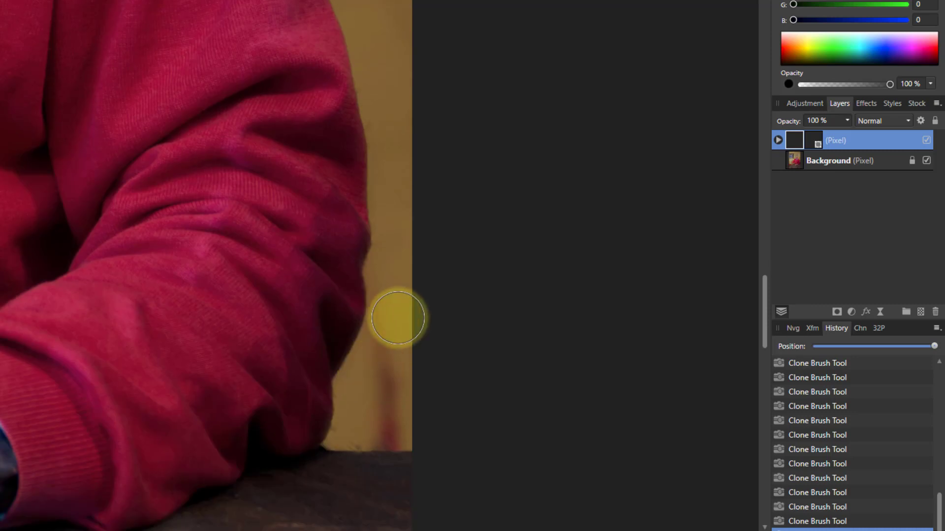
drag(385, 371, 385, 440)
alt+click(363, 439)
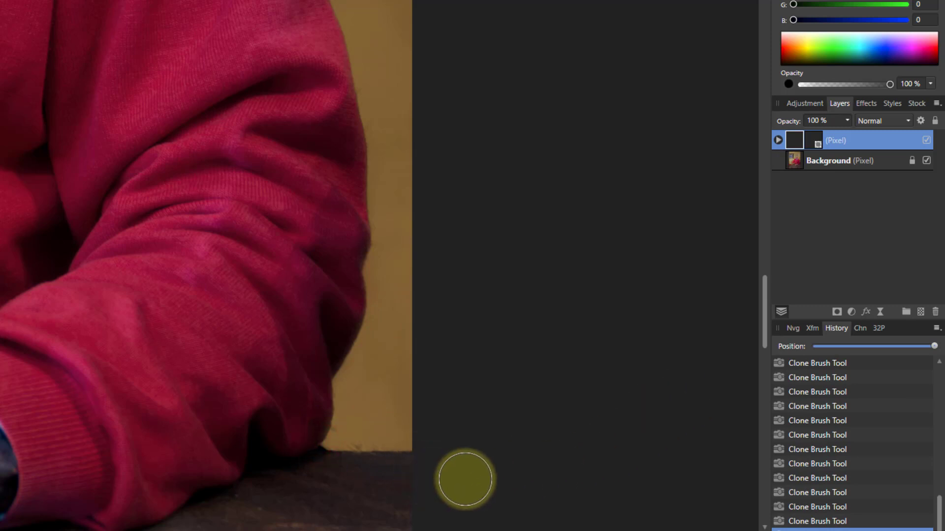
scroll(389, 500, down, 1)
scroll(374, 482, up, 2)
scroll(350, 498, down, 6)
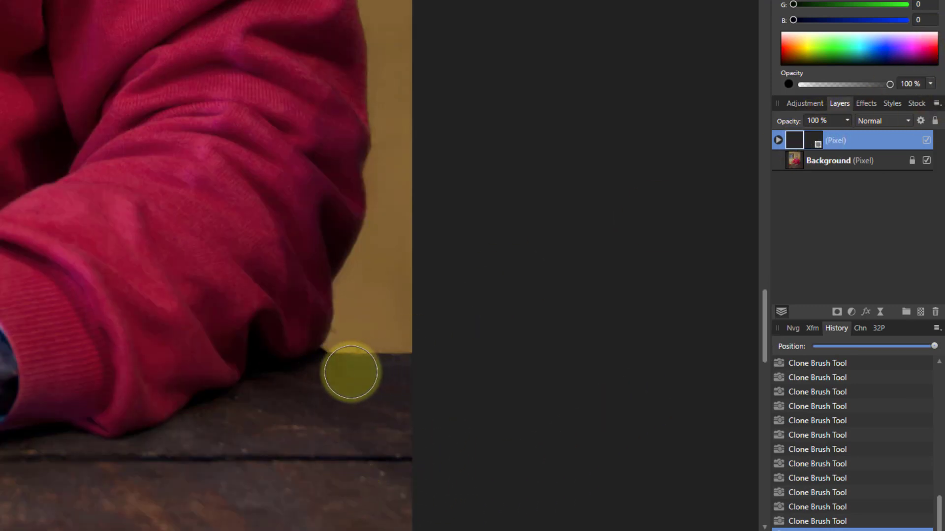
click(325, 352)
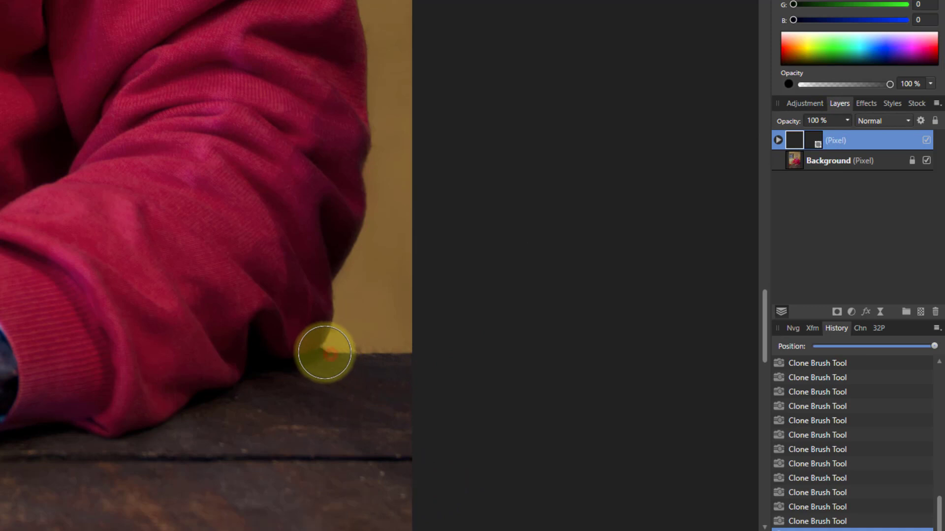
Step: Isolate the cloned layer's mask and repaint its bottom edge with a ~193 px Paint Brush
click(778, 140)
click(817, 161)
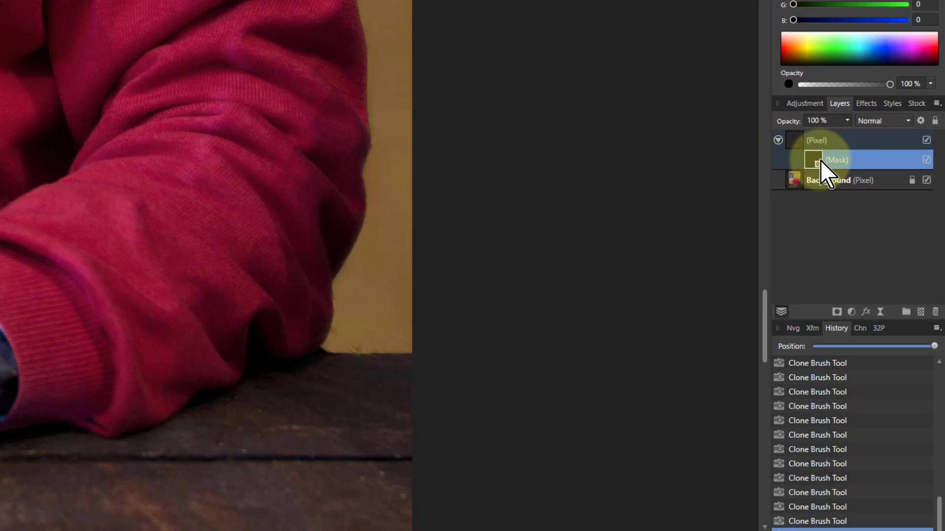
alt+click(820, 161)
mouse_move(413, 348)
mouse_down()
mouse_move(321, 344)
mouse_move(404, 349)
mouse_up()
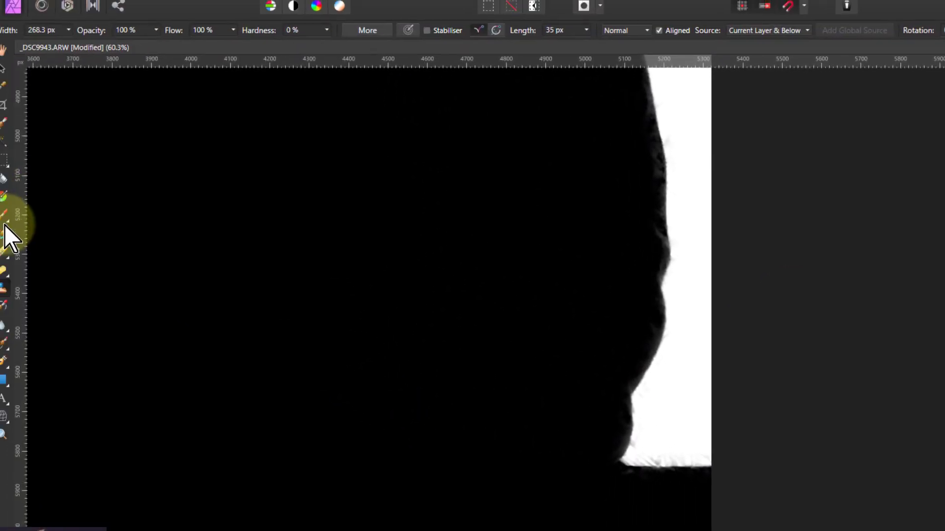
click(13, 220)
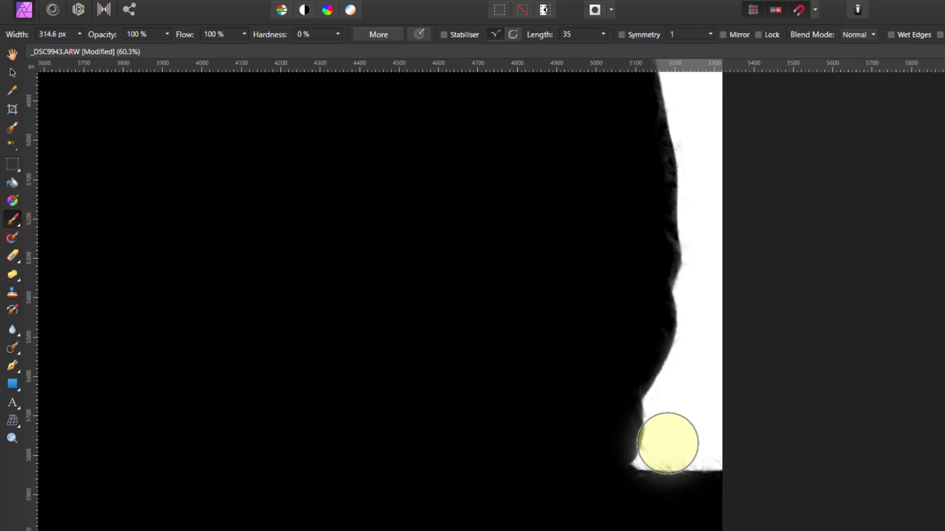
key(bracketleft)
key(bracketleft)
key(bracketleft)
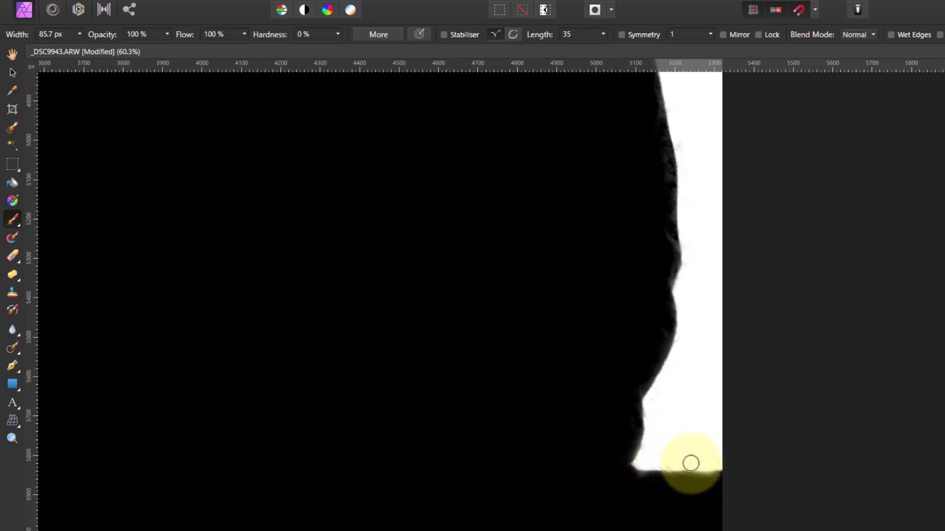
drag(691, 463, 623, 462)
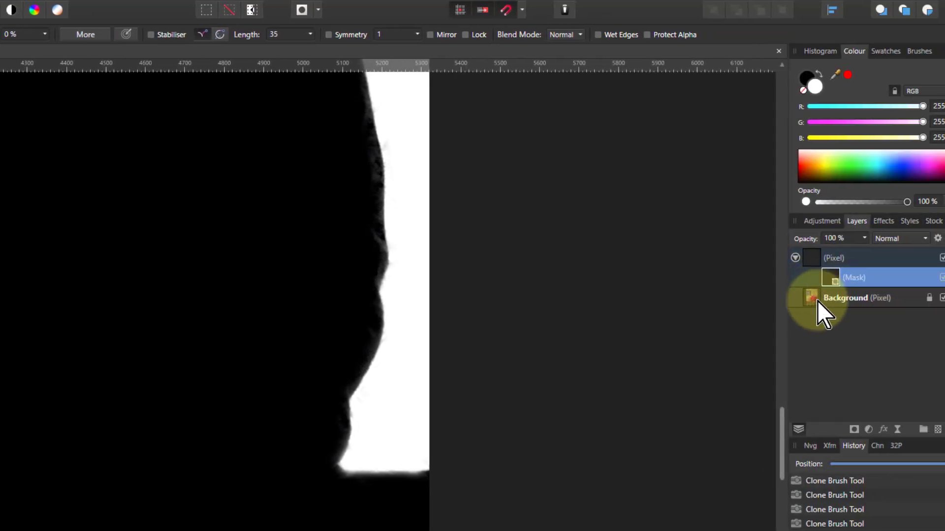
Step: Re-isolate the mask with a large soft brush, then return to the photo fitted to the window
click(796, 298)
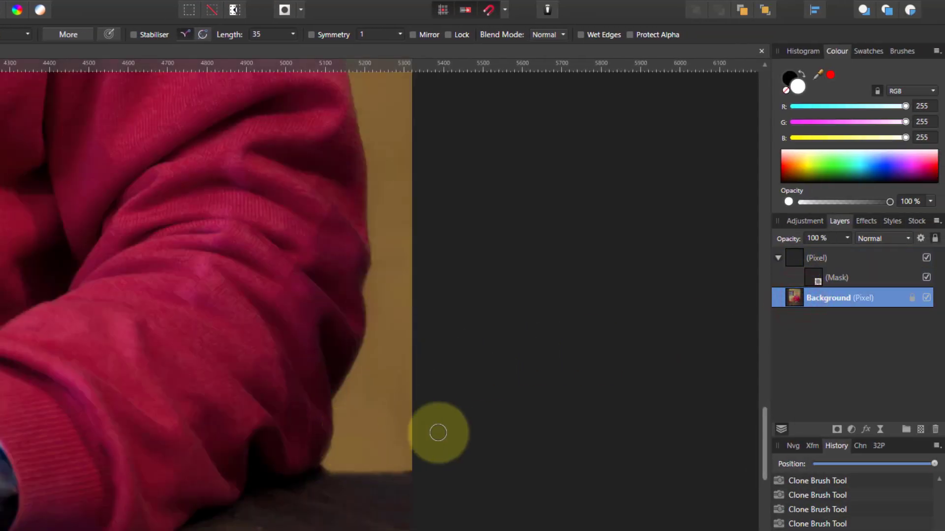
scroll(448, 403, up, 5)
scroll(430, 248, up, 5)
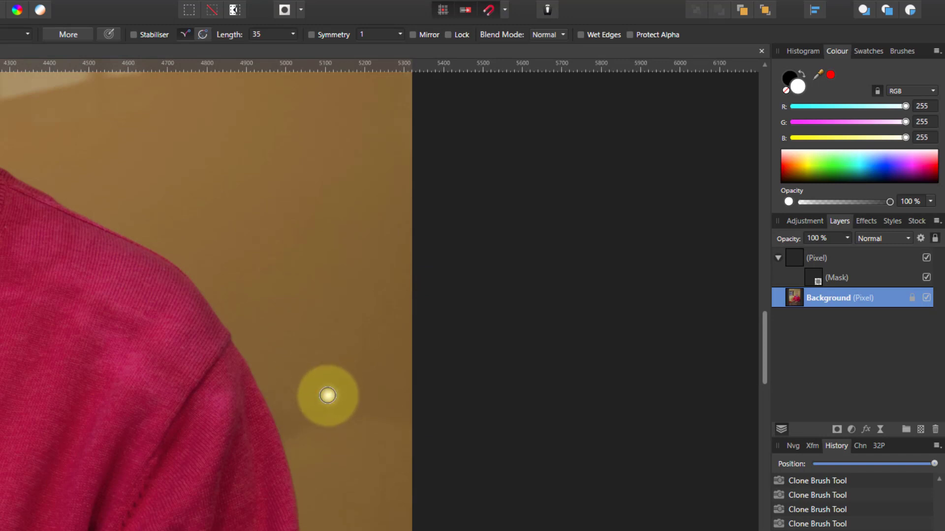
click(819, 282)
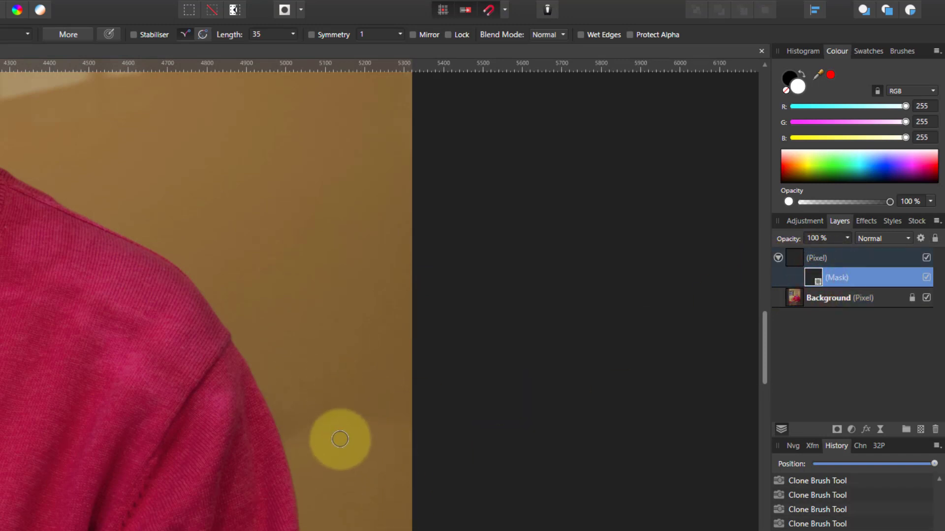
alt+click(814, 274)
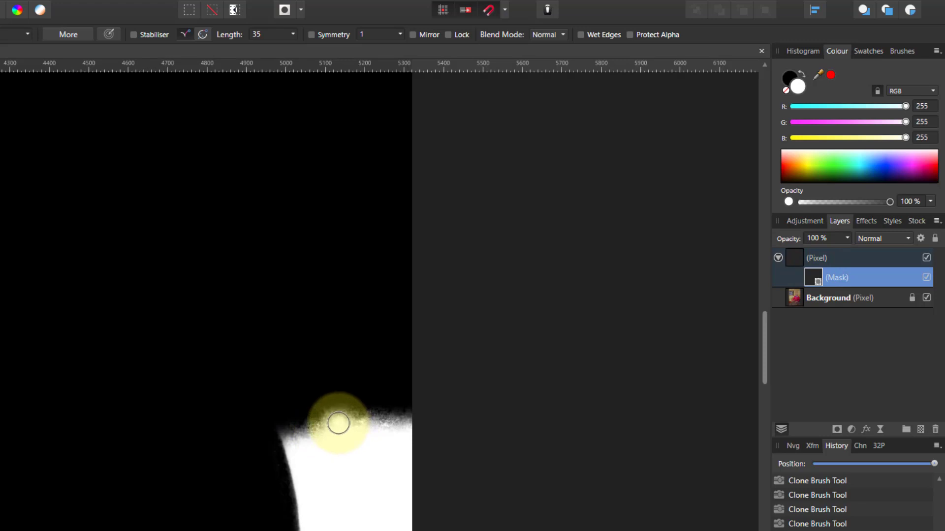
mouse_move(338, 423)
mouse_down()
mouse_move(316, 425)
mouse_move(317, 407)
mouse_move(314, 424)
mouse_move(348, 420)
mouse_up()
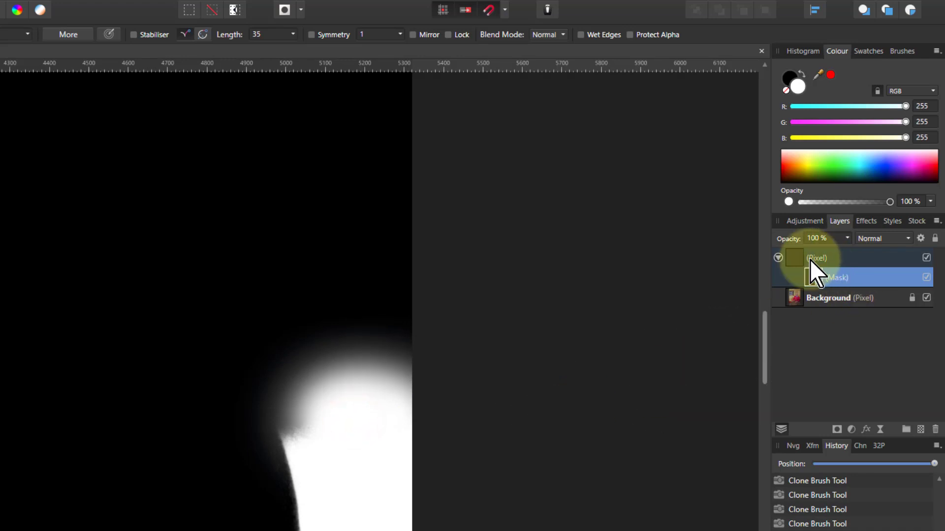
click(810, 260)
click(370, 432)
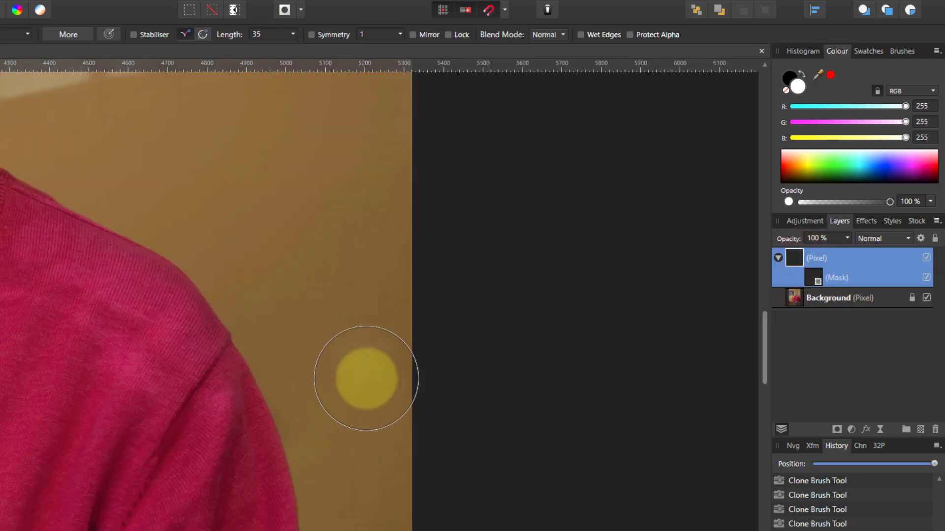
key(ctrl+0)
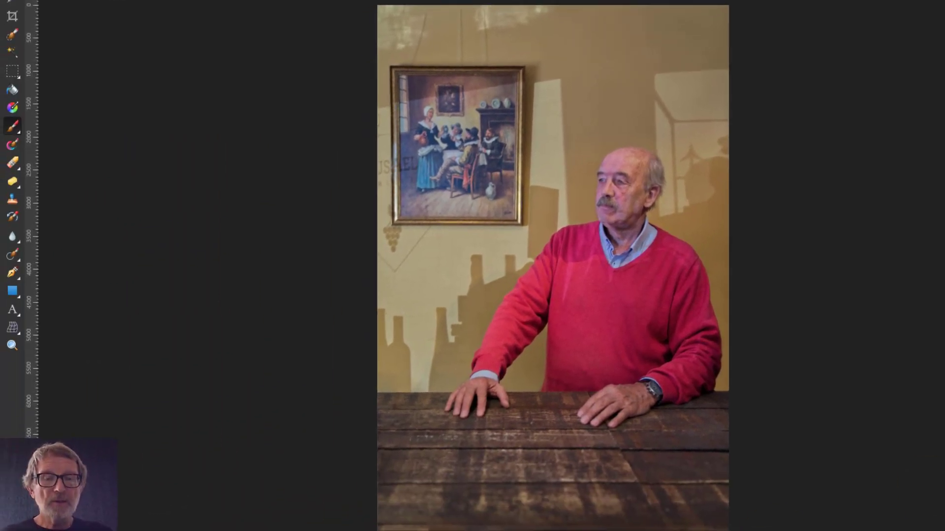
Step: Crop to 5320 x 5998 px, lowering the top edge and raising the bottom above the table
click(509, 497)
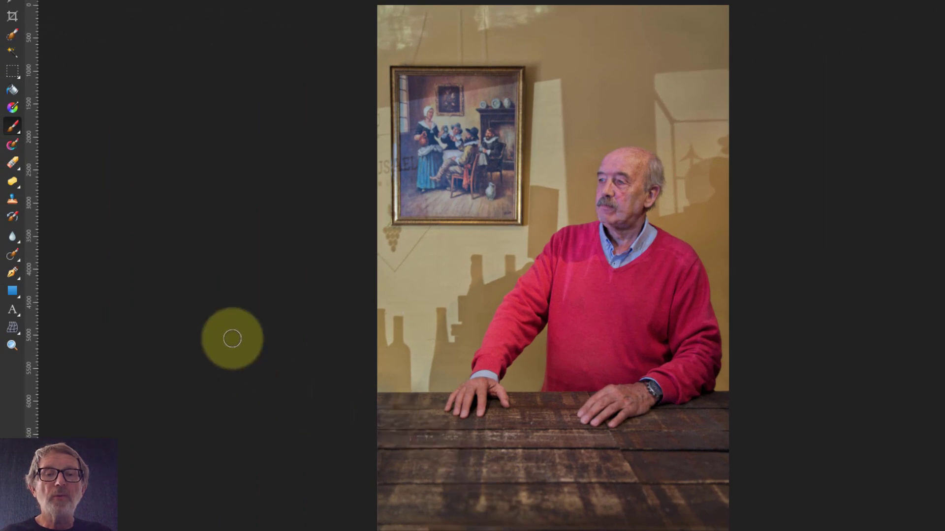
click(13, 16)
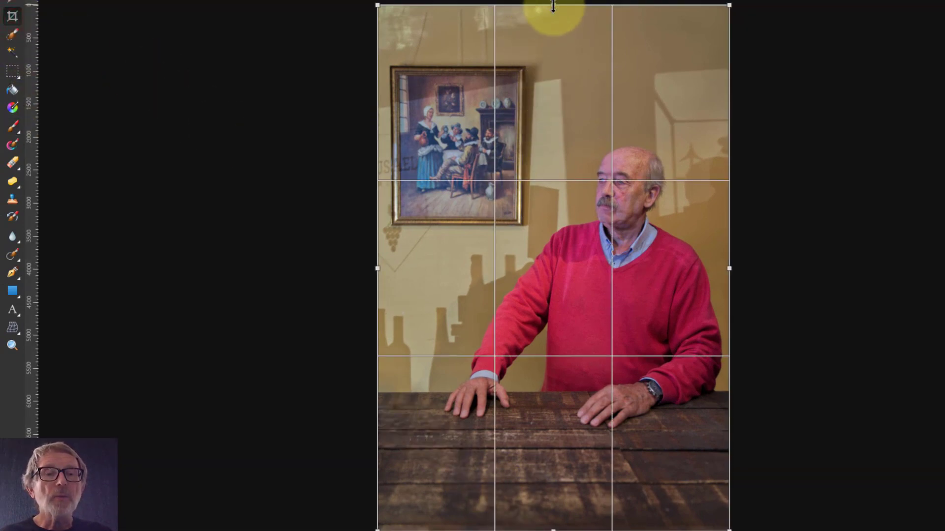
drag(553, 5, 550, 50)
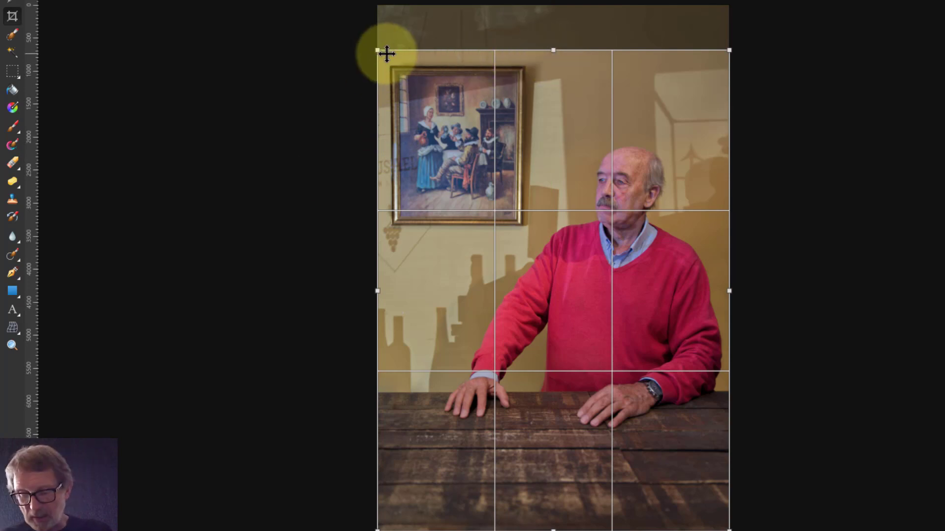
scroll(389, 46, up, 3)
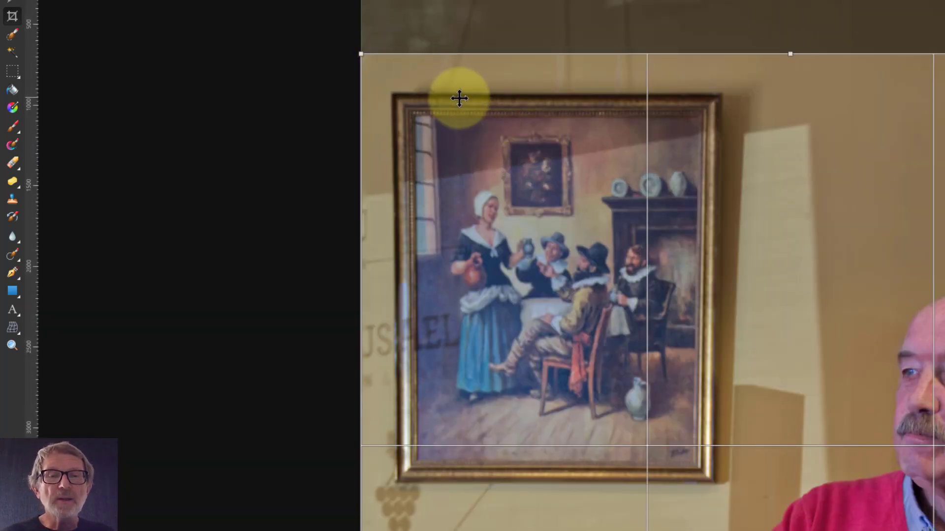
scroll(557, 265, down, 6)
scroll(541, 268, down, 8)
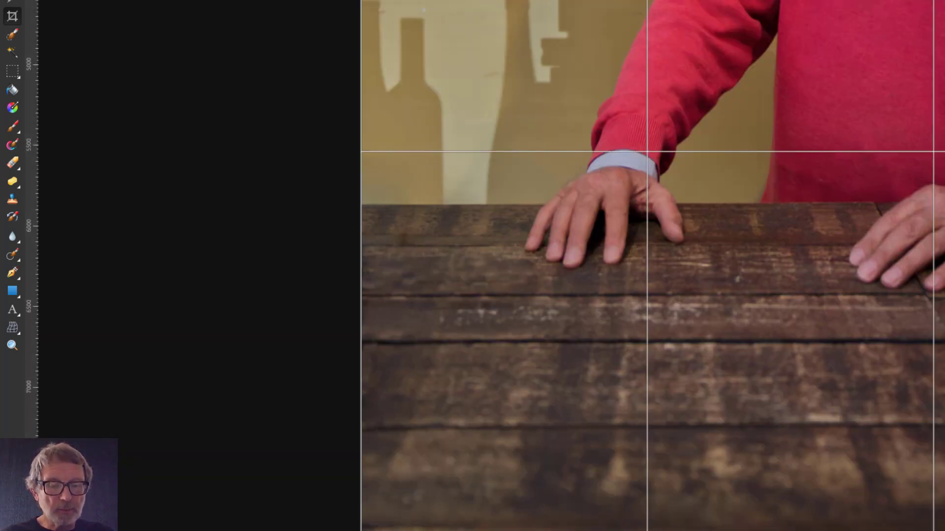
scroll(606, 524, right, 5)
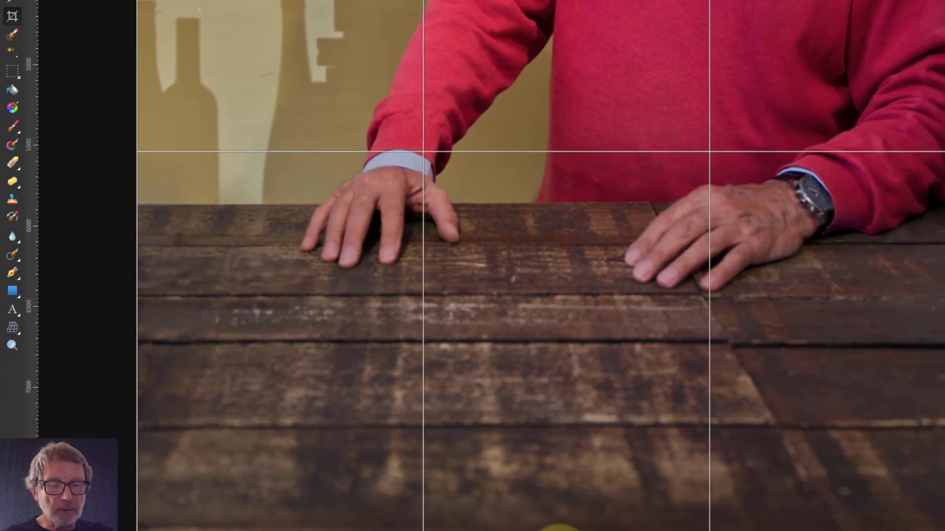
drag(566, 529, 552, 362)
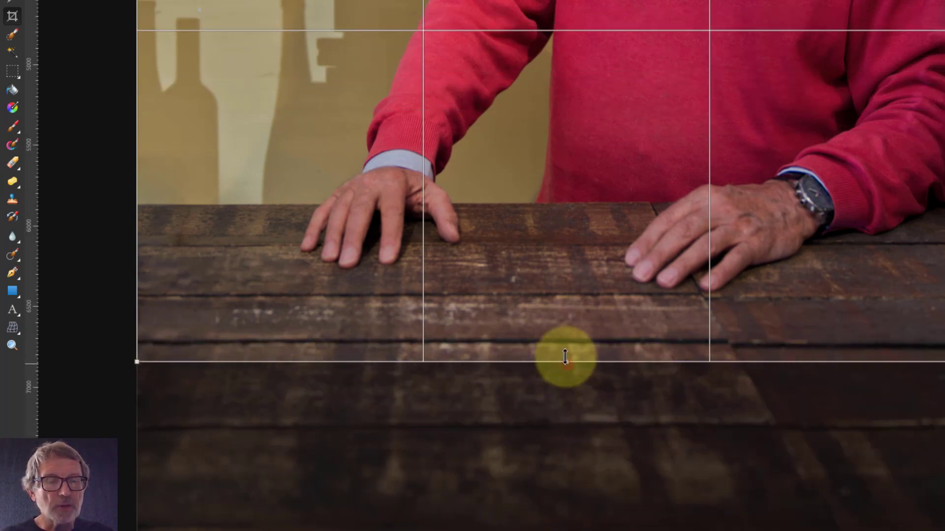
drag(564, 356, 563, 339)
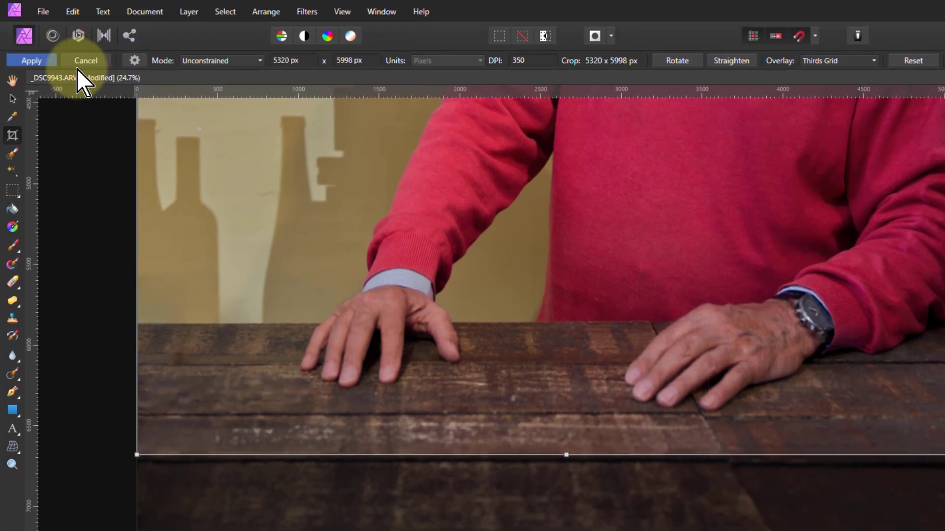
key(ctrl+minus)
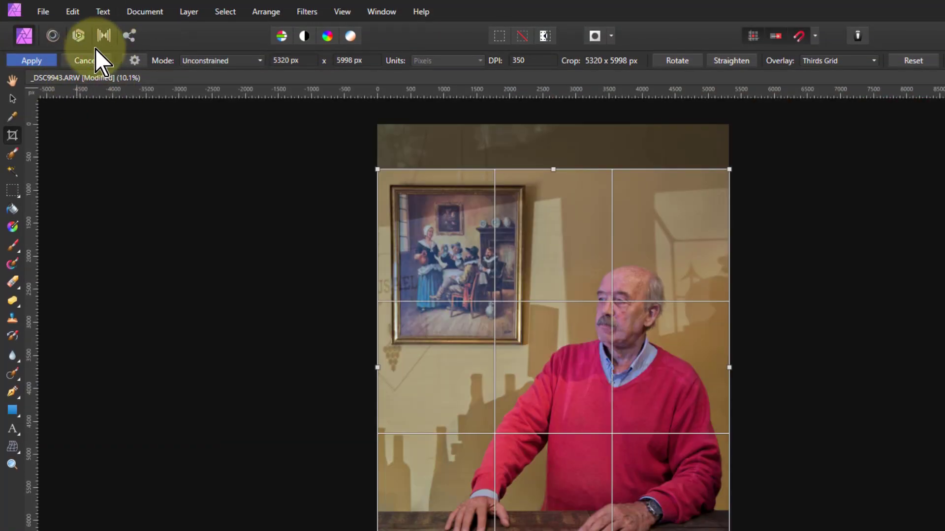
click(37, 63)
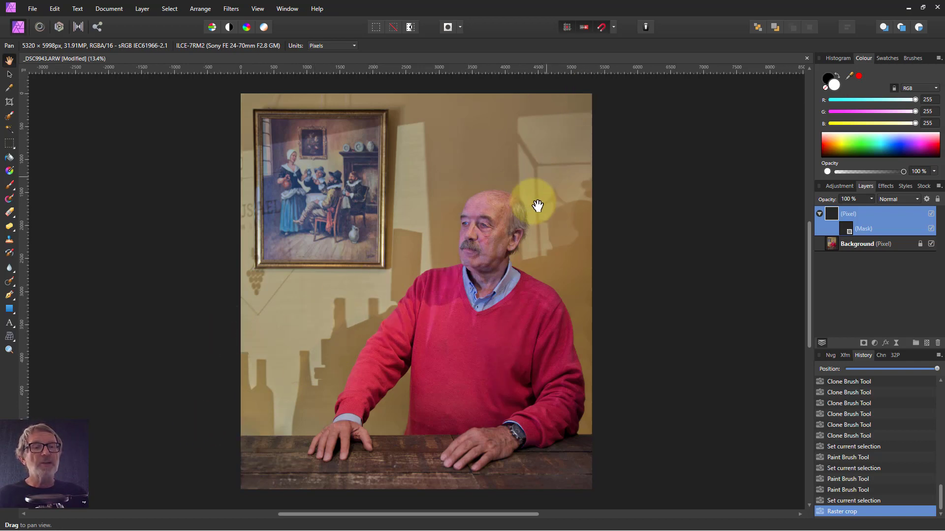
Step: Add a Monochrome live High Pass filter to Background, Linear Light blend, 0.6 px radius
click(830, 244)
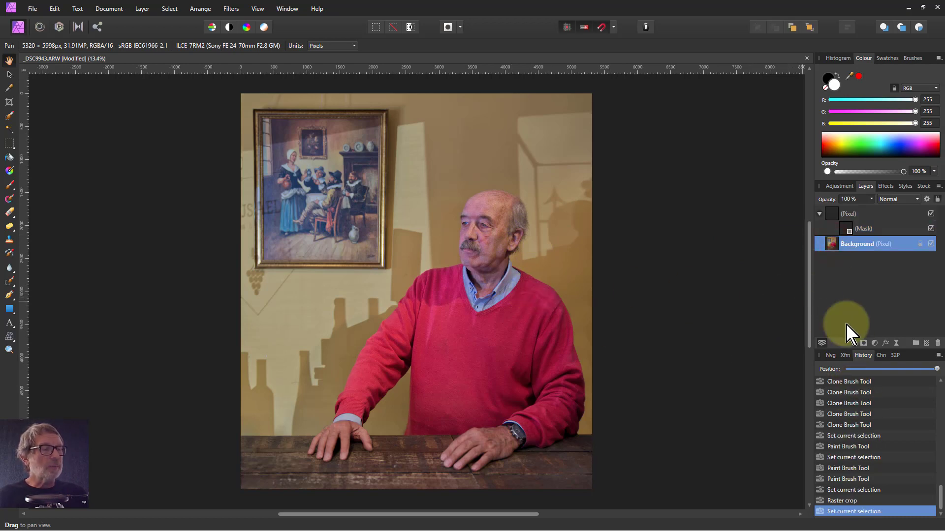
click(895, 343)
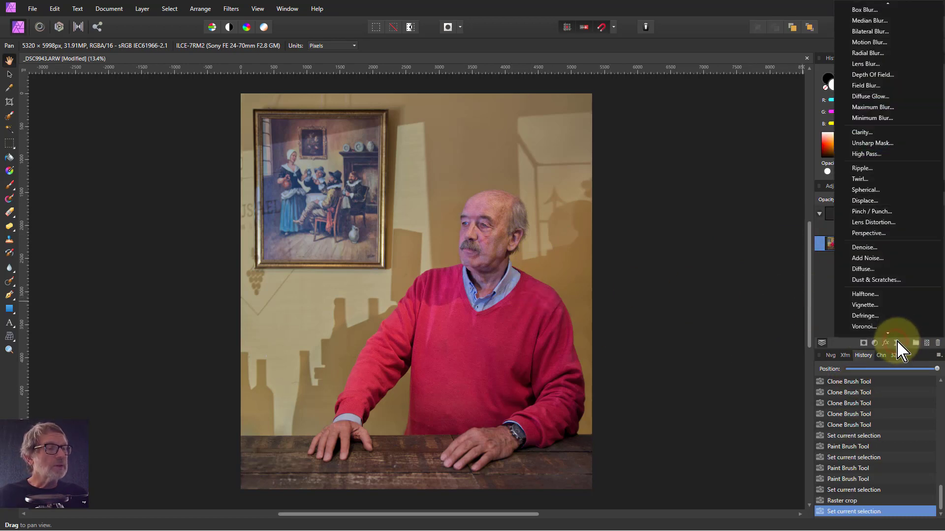
click(865, 155)
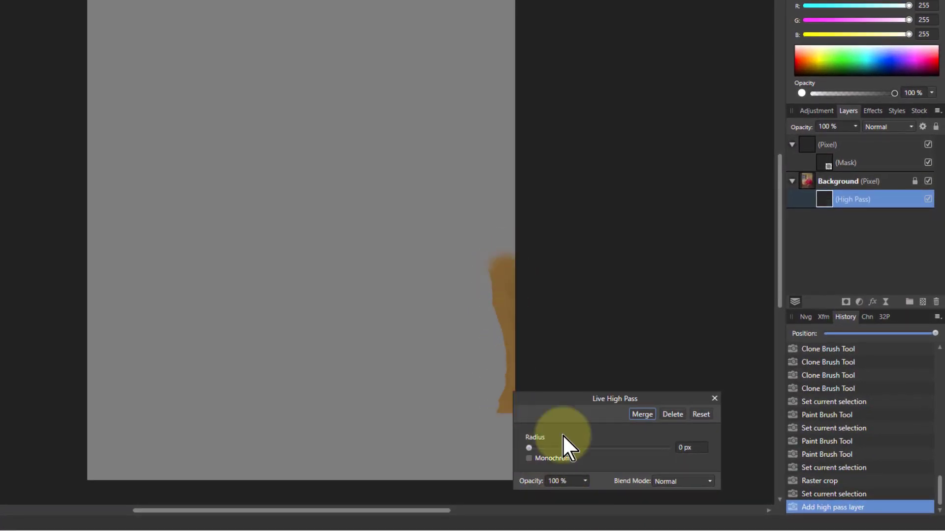
click(529, 458)
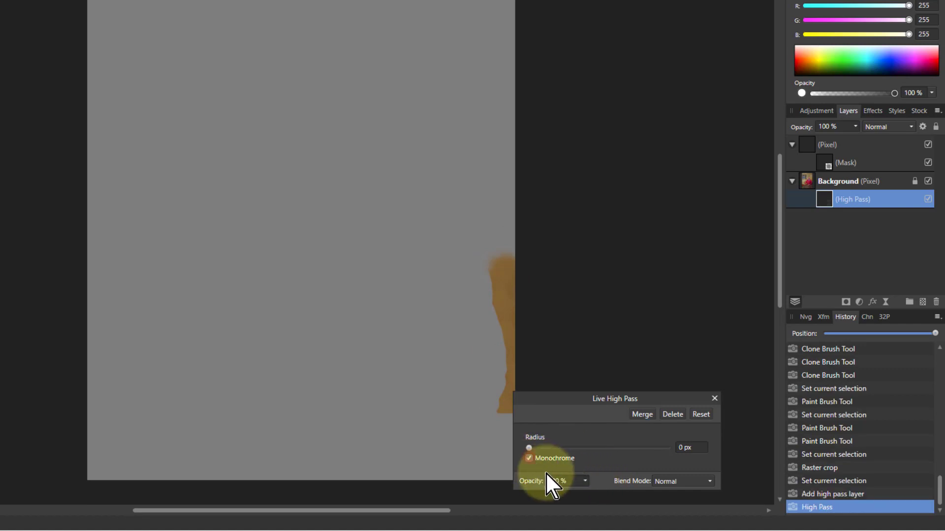
click(673, 482)
click(671, 463)
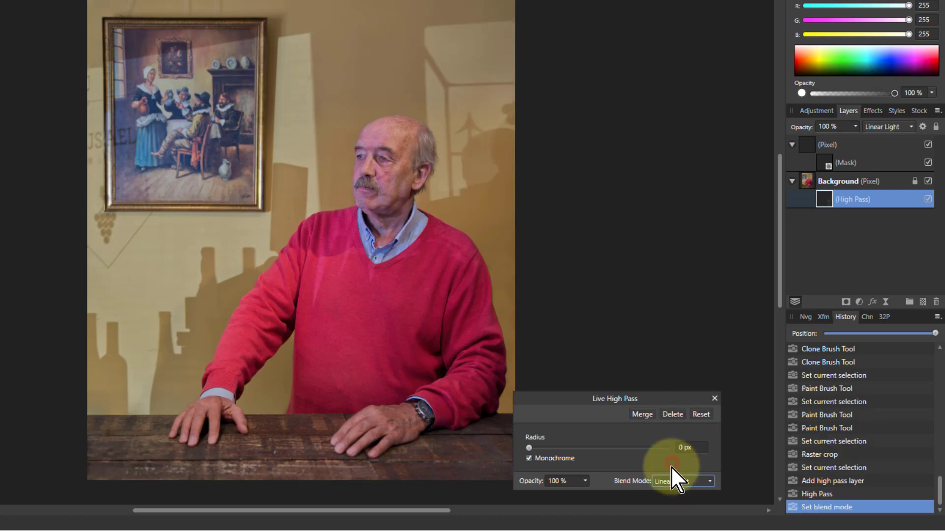
scroll(351, 125, up, 8)
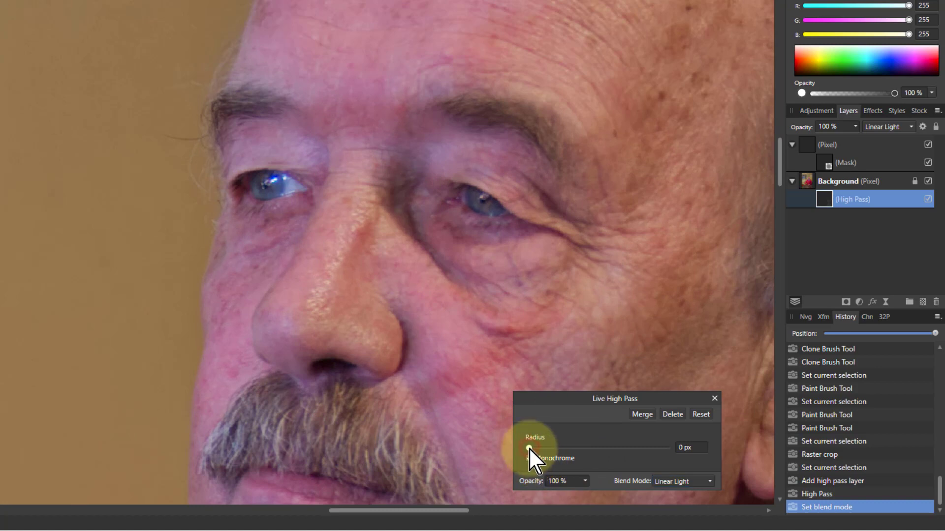
mouse_move(529, 448)
mouse_down()
mouse_move(592, 449)
mouse_move(545, 448)
mouse_up()
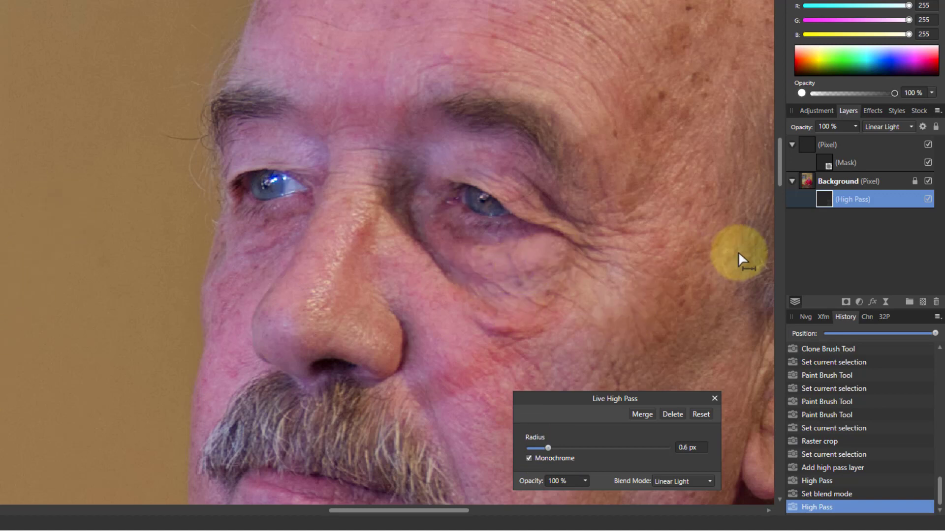
click(715, 399)
Step: Invert the High Pass layer with Ctrl+I so the sharpening is hidden
click(825, 198)
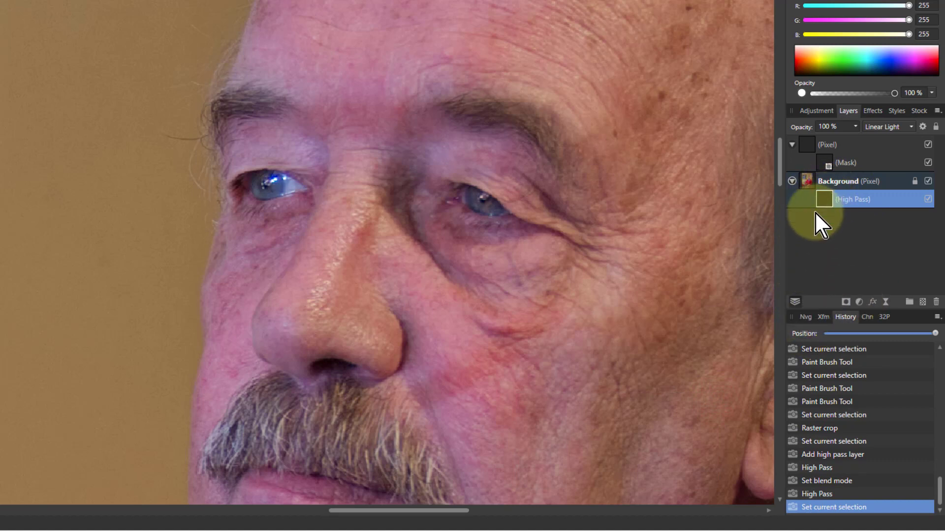
key(ctrl+i)
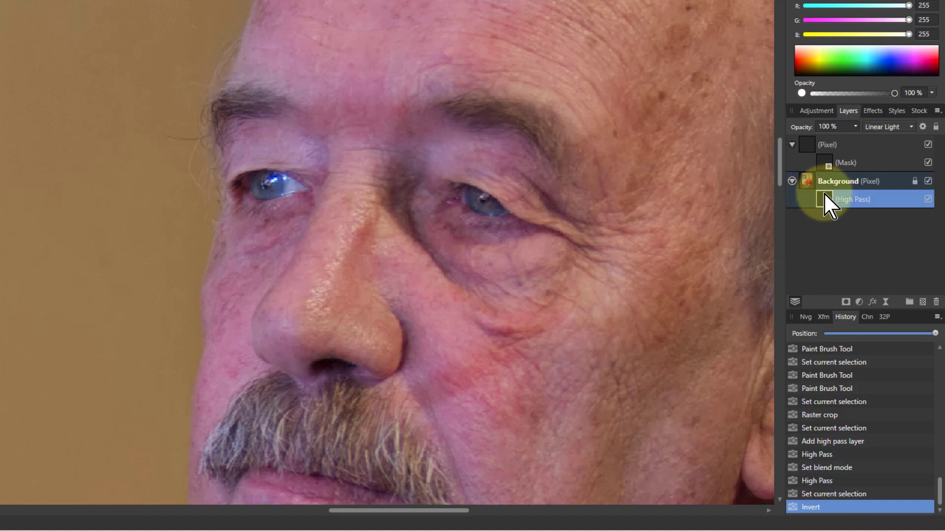
alt+click(823, 200)
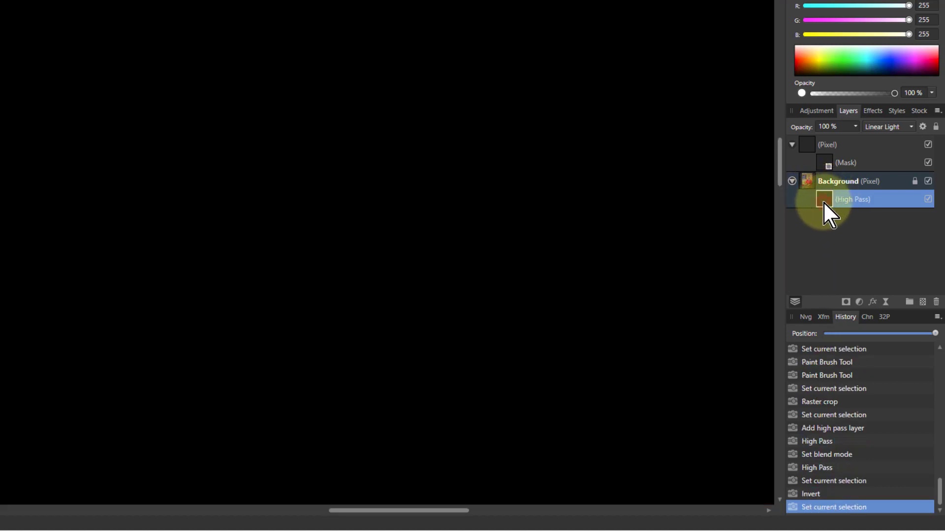
click(813, 181)
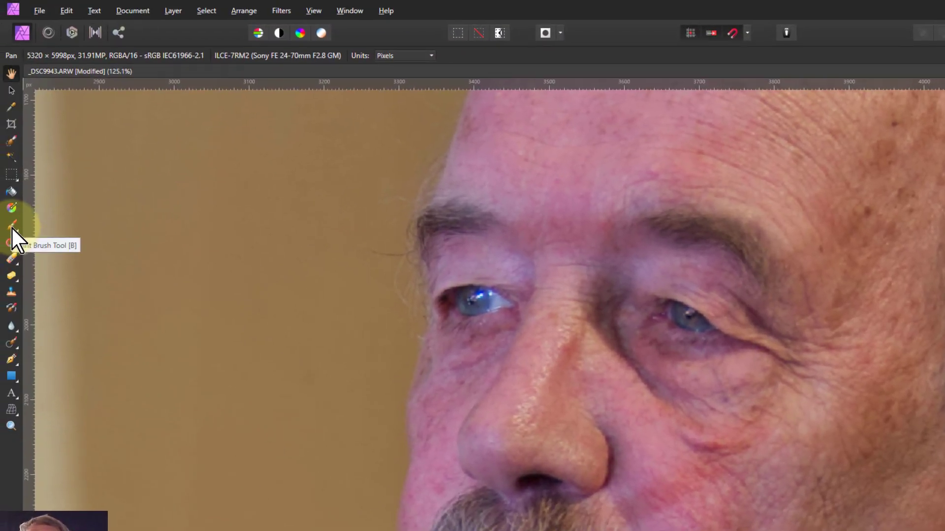
Step: Paint the sharpening back over the face, forehead, sweater arm and chest with a soft brush
click(12, 227)
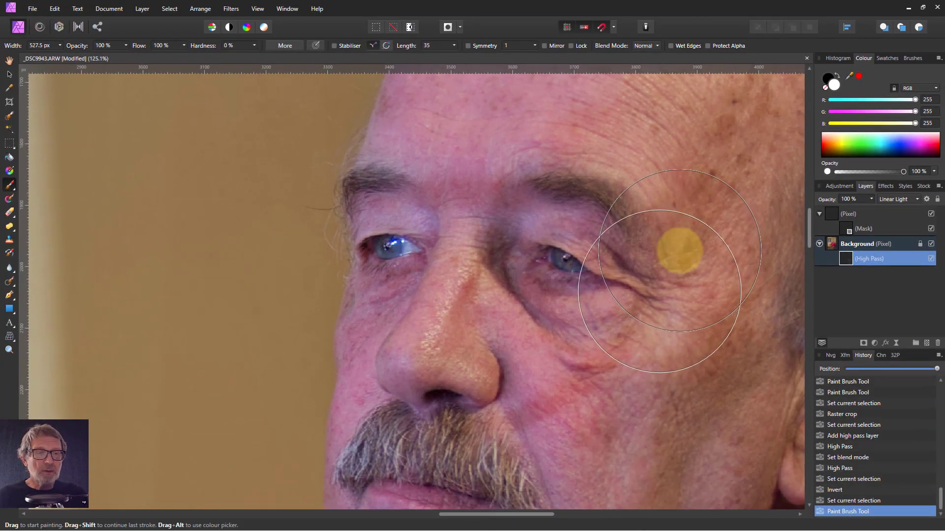
scroll(827, 302, down, 3)
scroll(658, 251, down, 3)
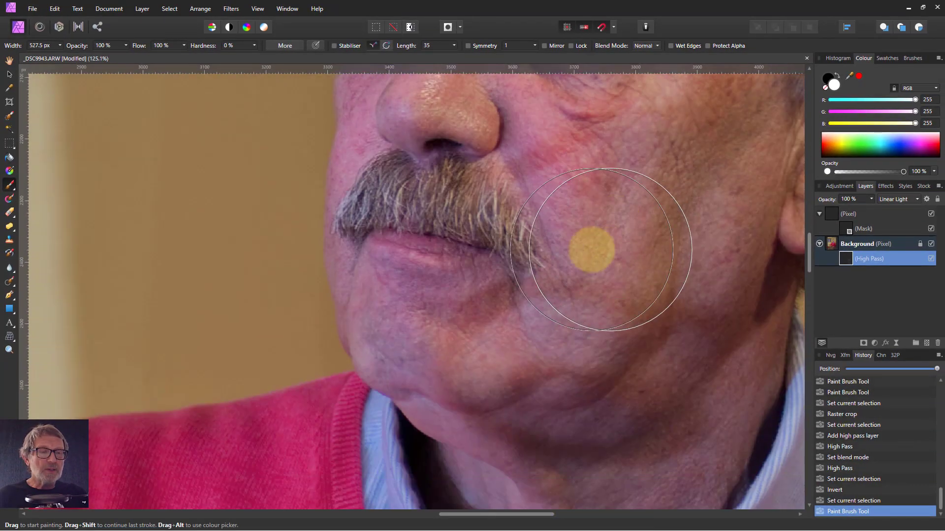
click(457, 169)
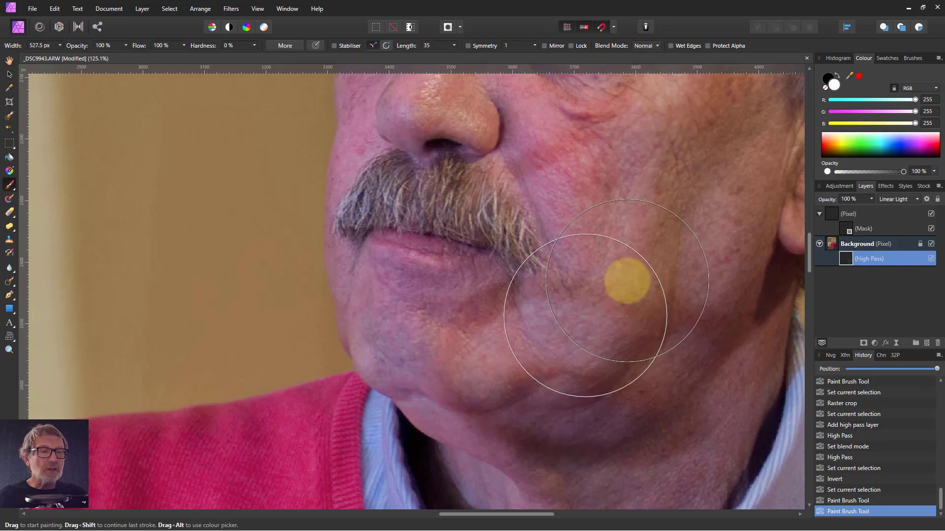
scroll(689, 275, up, 5)
scroll(738, 300, up, 5)
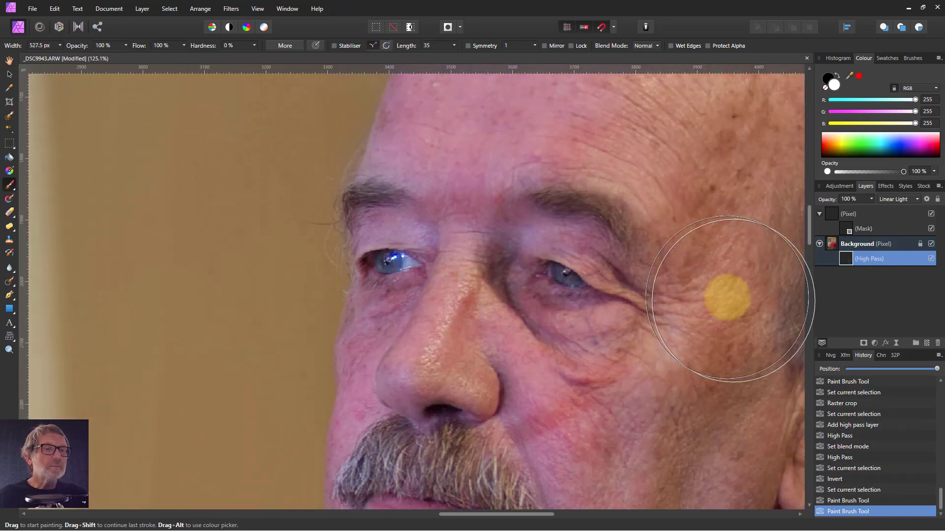
click(699, 337)
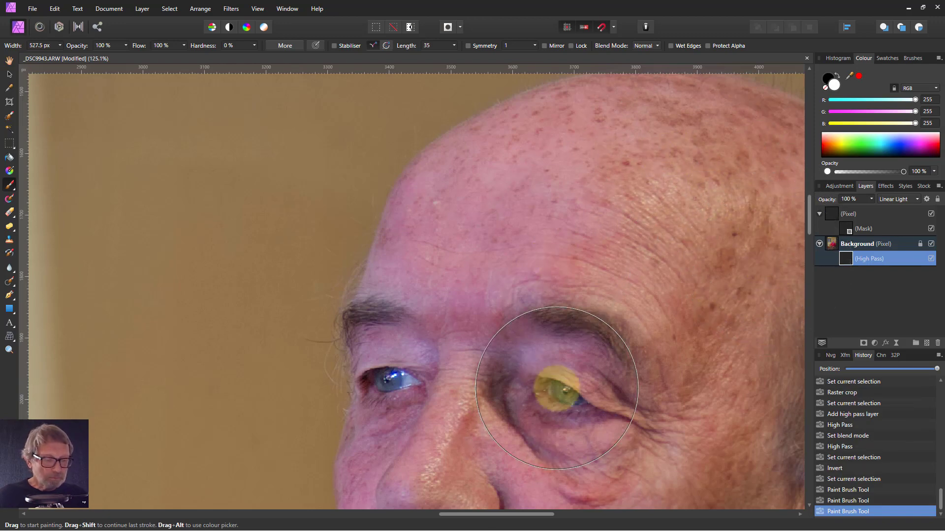
key(ctrl+0)
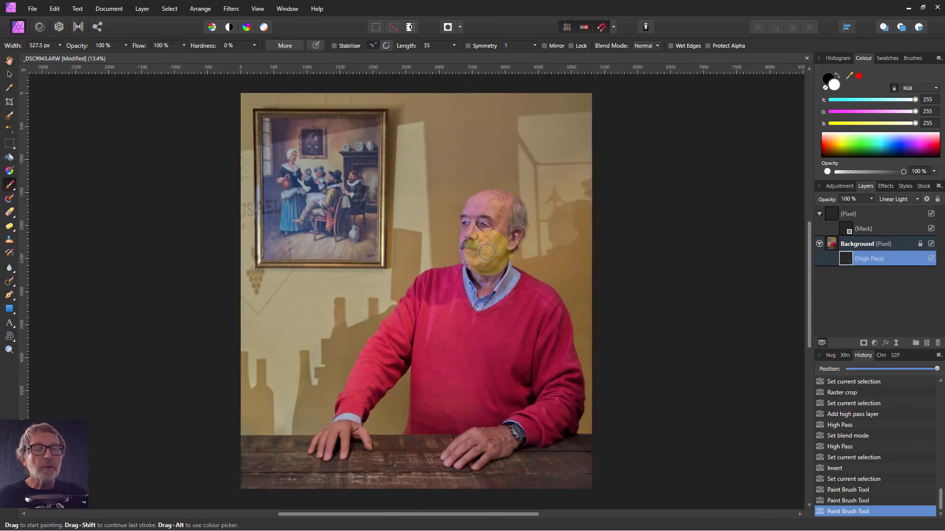
drag(510, 214, 509, 237)
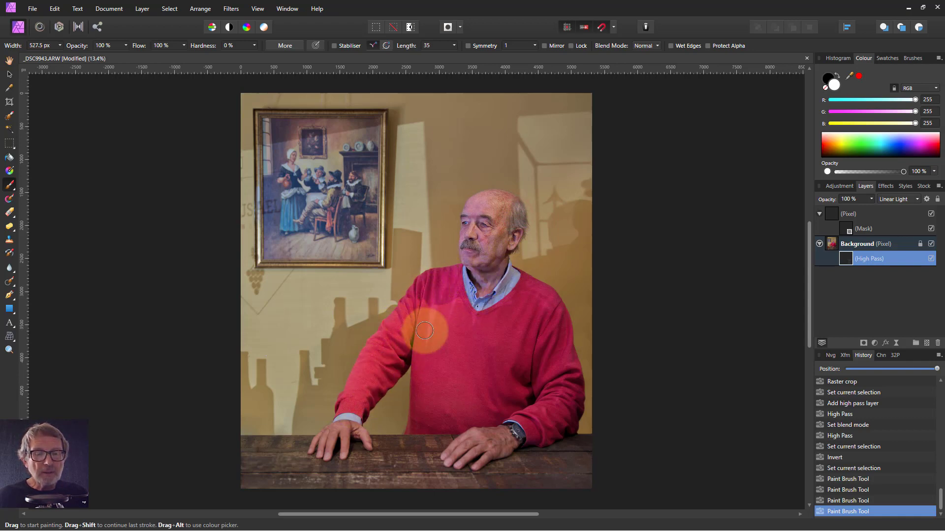
mouse_move(561, 355)
mouse_down()
mouse_move(559, 415)
mouse_move(506, 363)
mouse_move(436, 335)
mouse_move(483, 325)
mouse_move(493, 390)
mouse_move(445, 359)
mouse_move(433, 418)
mouse_move(430, 353)
mouse_move(433, 401)
mouse_move(416, 422)
mouse_move(513, 404)
mouse_move(544, 438)
mouse_move(257, 384)
mouse_move(92, 465)
mouse_up()
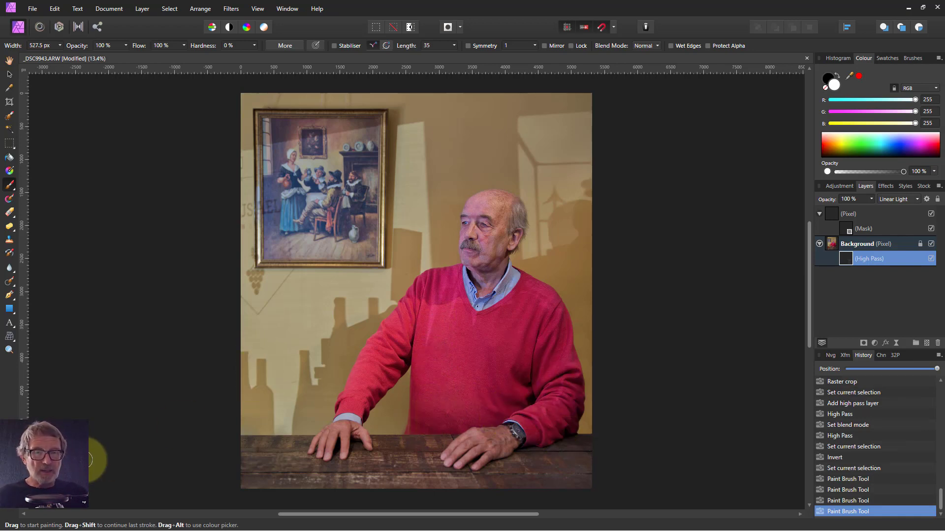